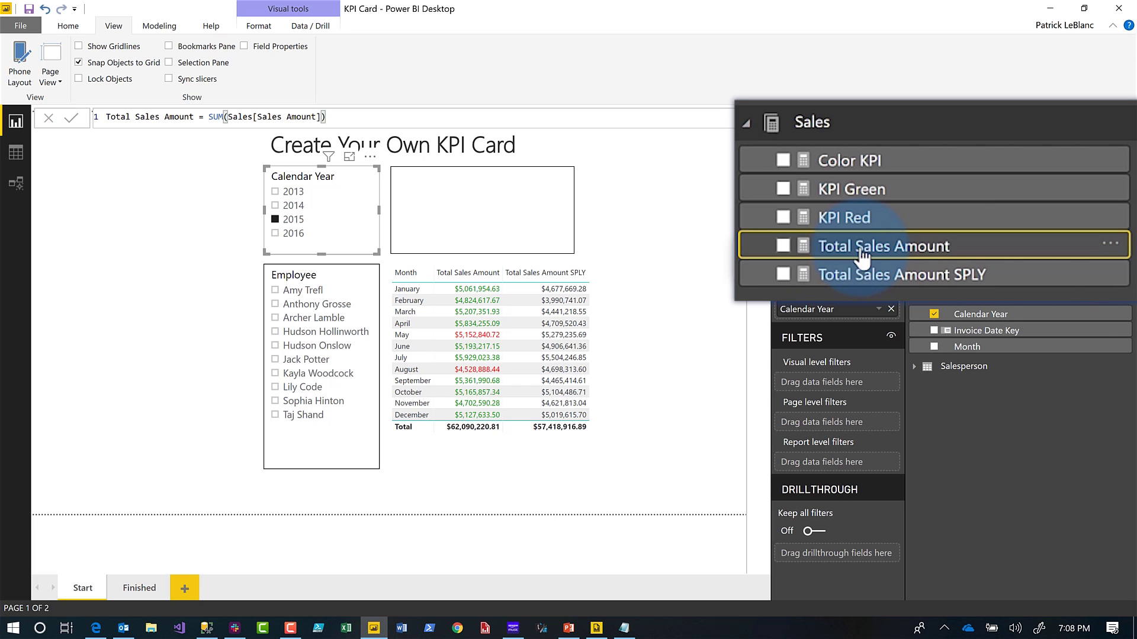
# Show the SPLY measure's formula: CALCULATE([Total Sales Amount], SAMEPERIODLASTYEAR('Date'[Invoice Date Key]))
pyautogui.click(943, 287)
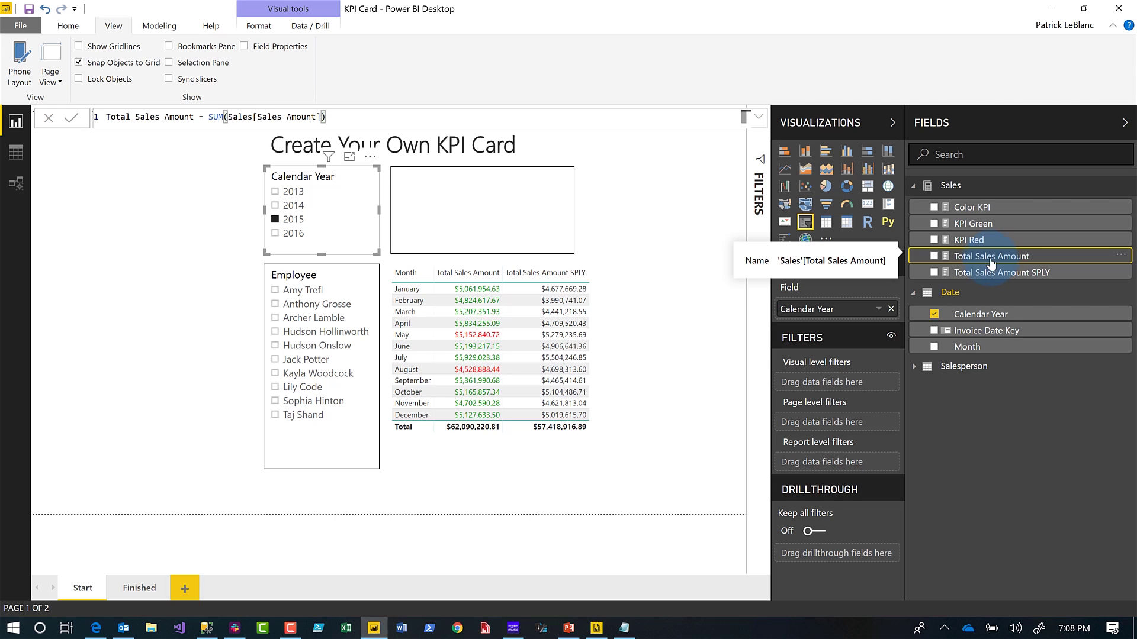
pyautogui.click(994, 274)
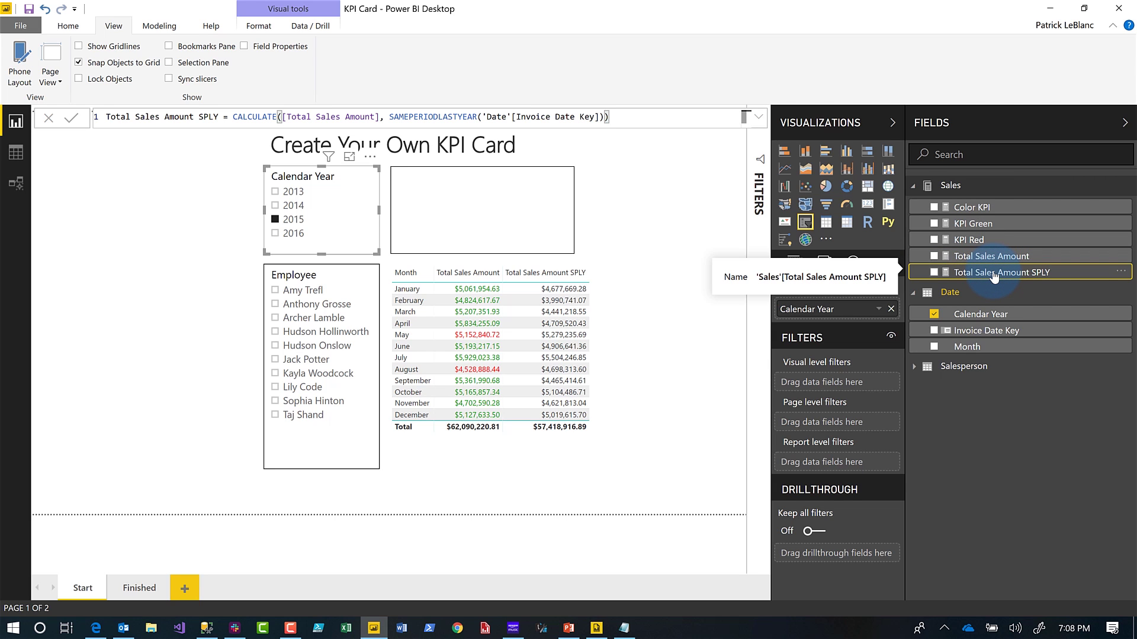
# Add a Total Sales Amount visual, filter it to one employee, and convert it to a card
pyautogui.click(124, 261)
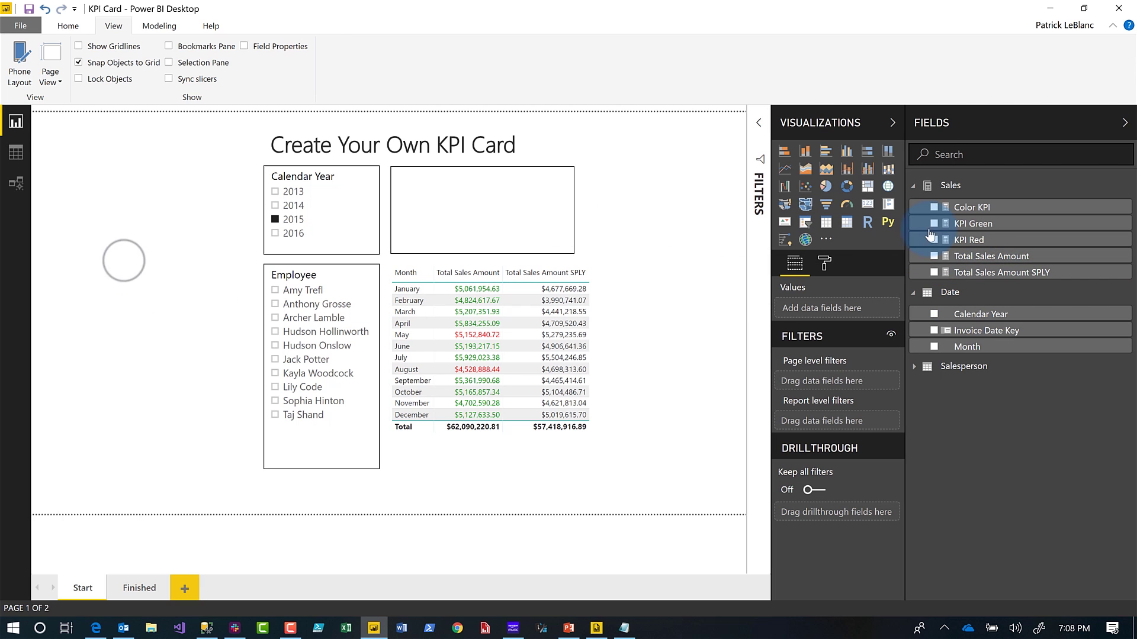
pyautogui.click(933, 260)
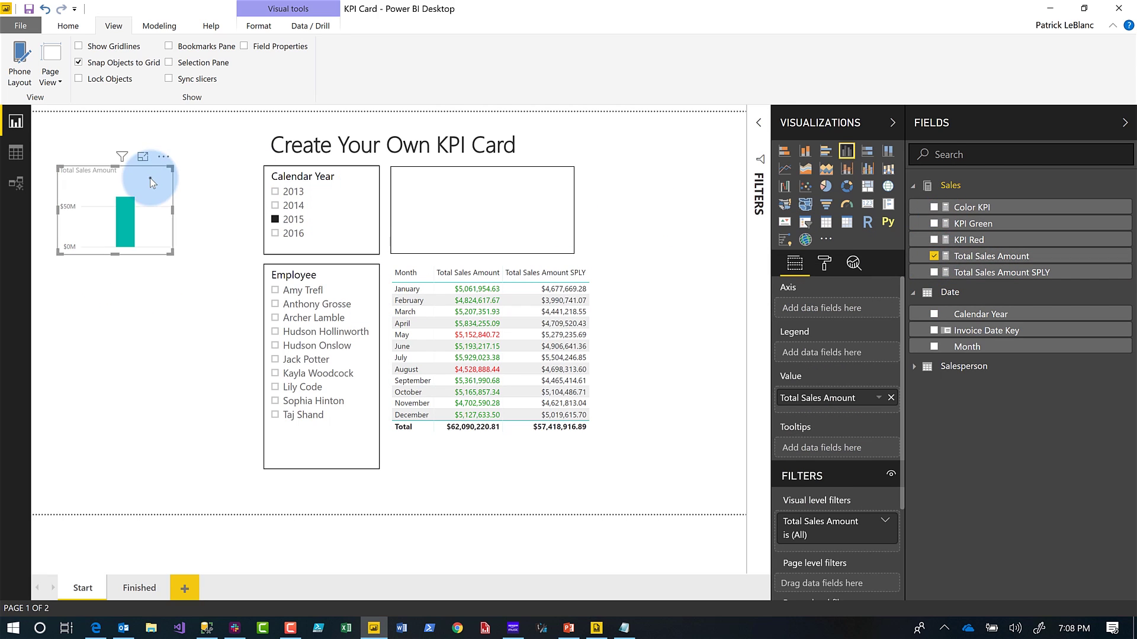
pyautogui.moveTo(150, 178); pyautogui.dragTo(172, 198)
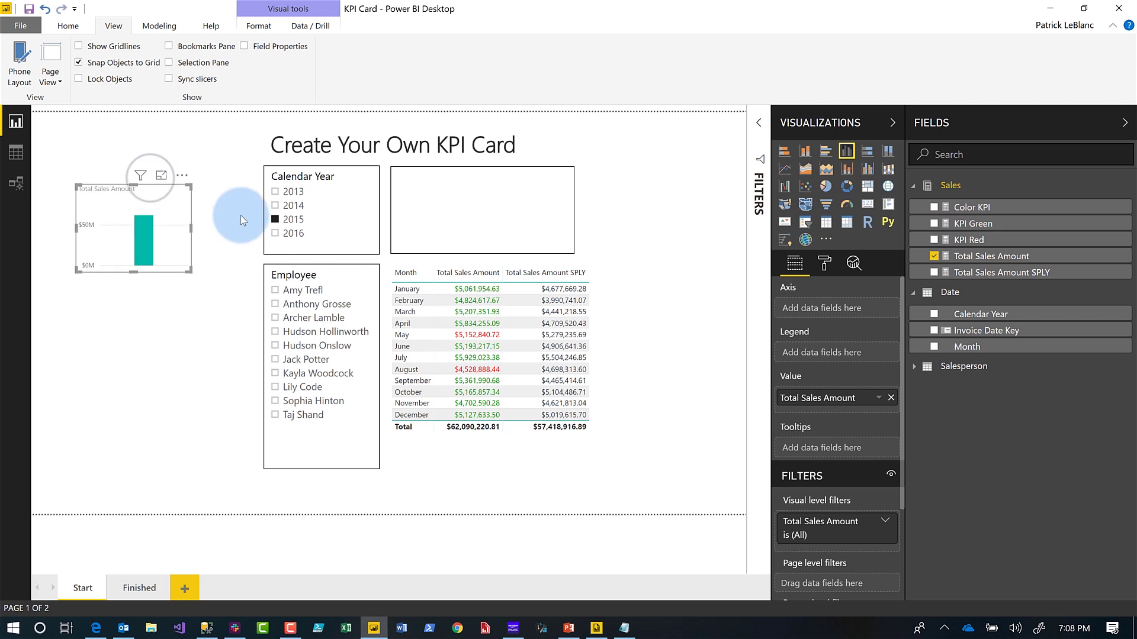
pyautogui.click(316, 348)
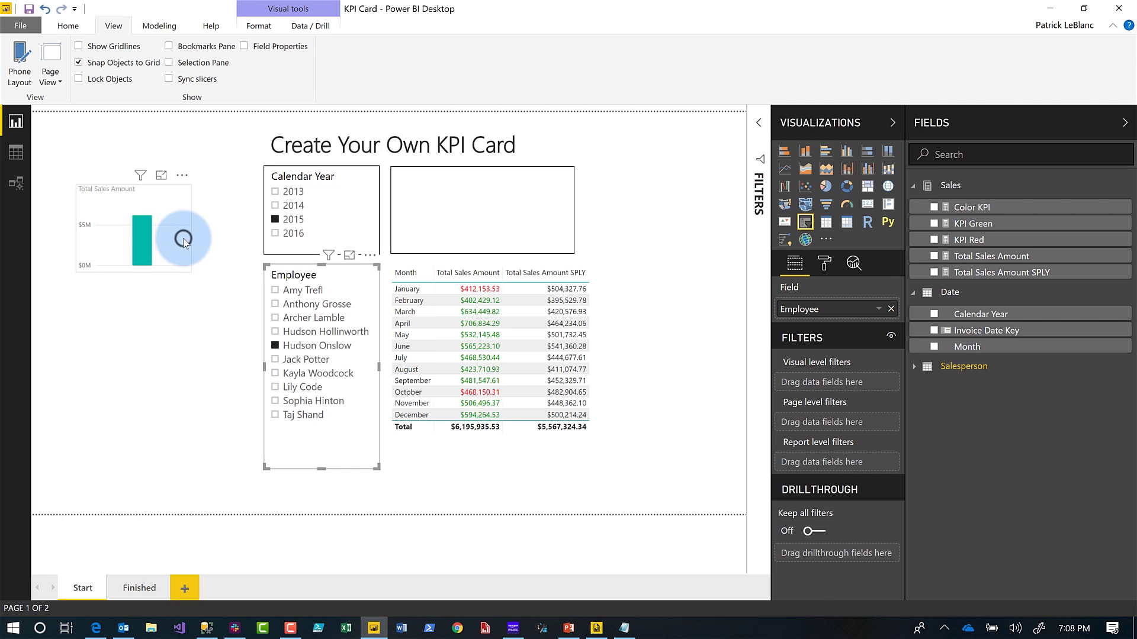
pyautogui.click(184, 242)
pyautogui.click(866, 204)
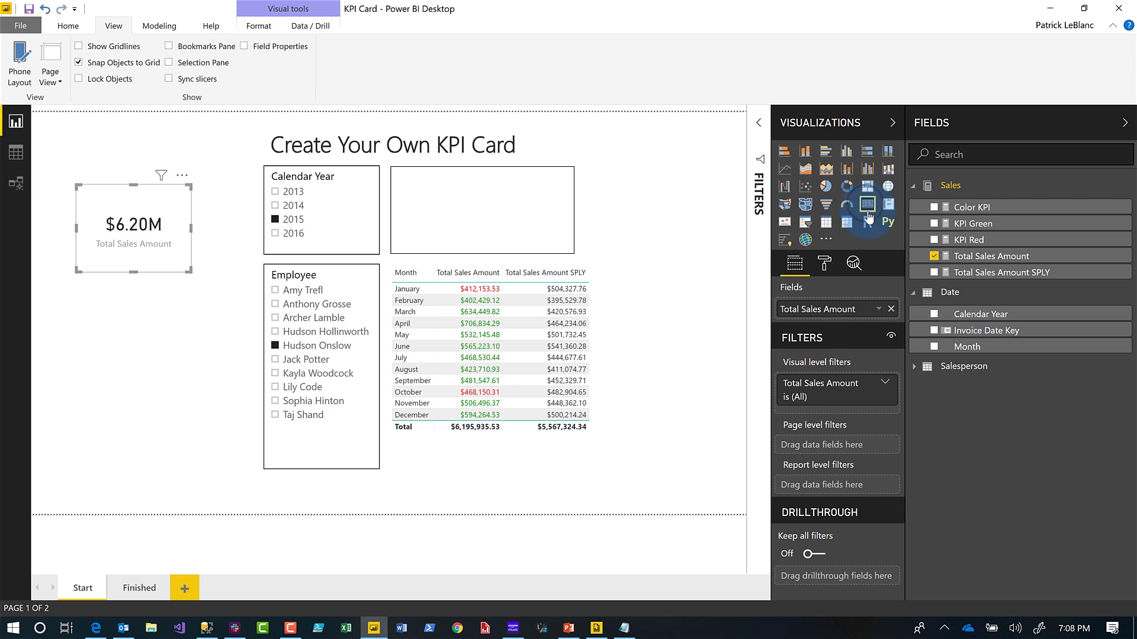
# Turn the card's category label off, set display units to None and text size 18, then shrink it
pyautogui.click(824, 263)
pyautogui.click(868, 346)
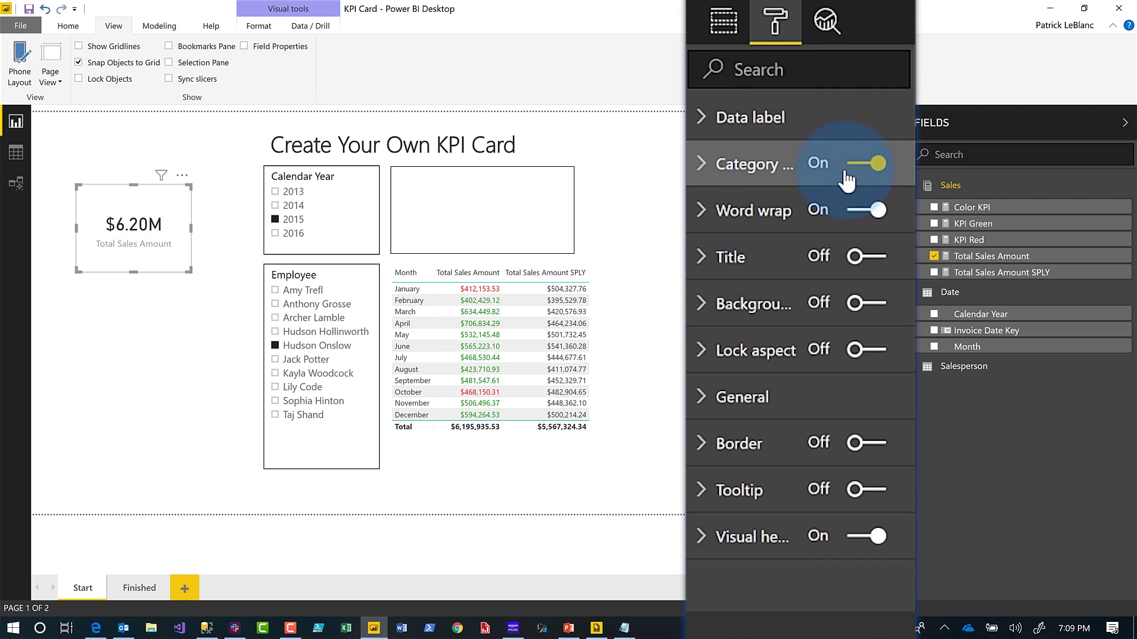
pyautogui.click(710, 117)
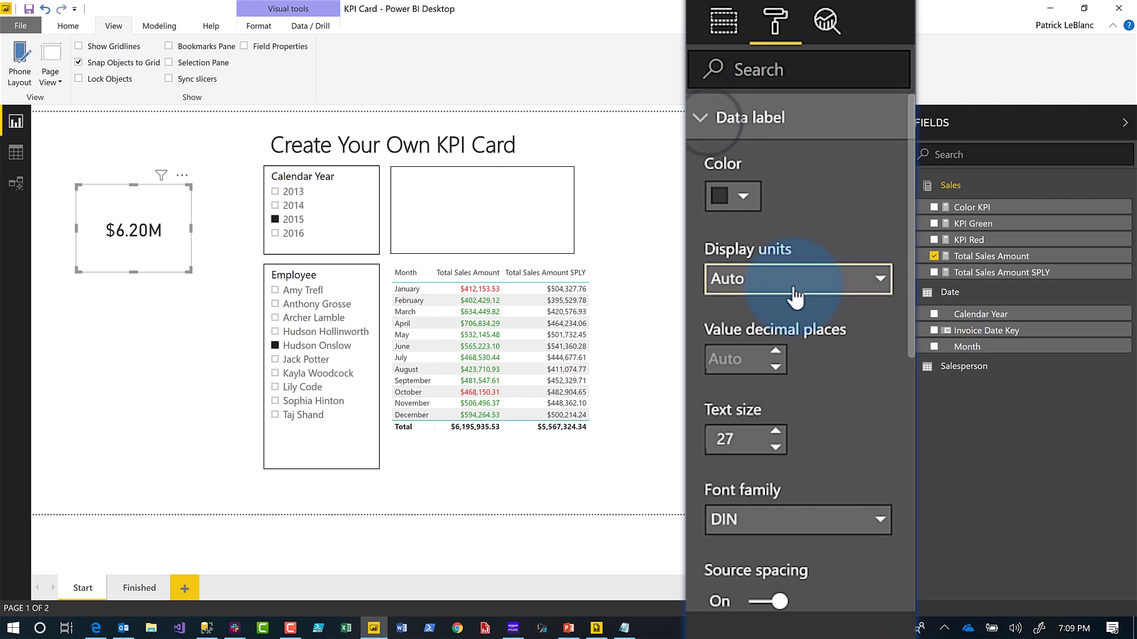
pyautogui.click(789, 281)
pyautogui.click(764, 337)
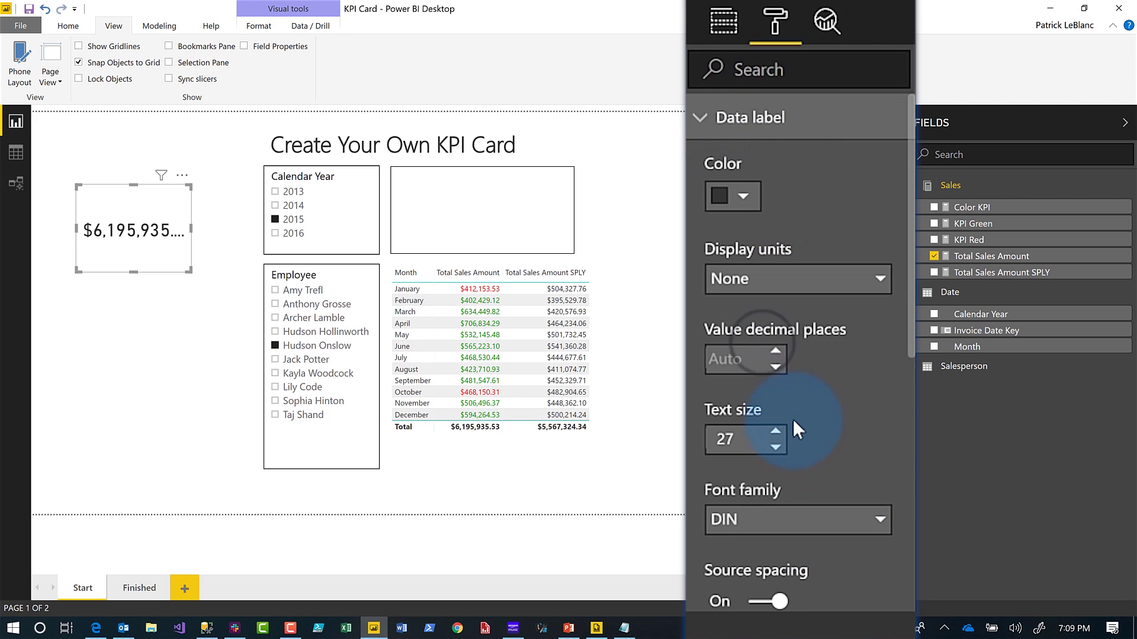
pyautogui.scroll(-2, 770, 408)
pyautogui.doubleClick(727, 309)
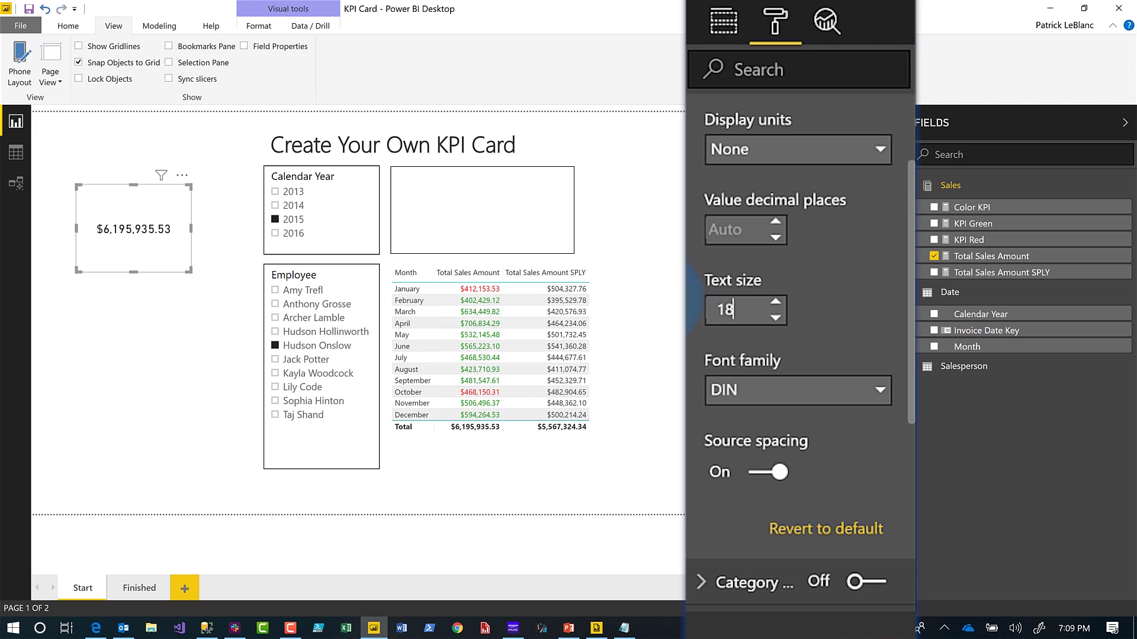
pyautogui.click(161, 261)
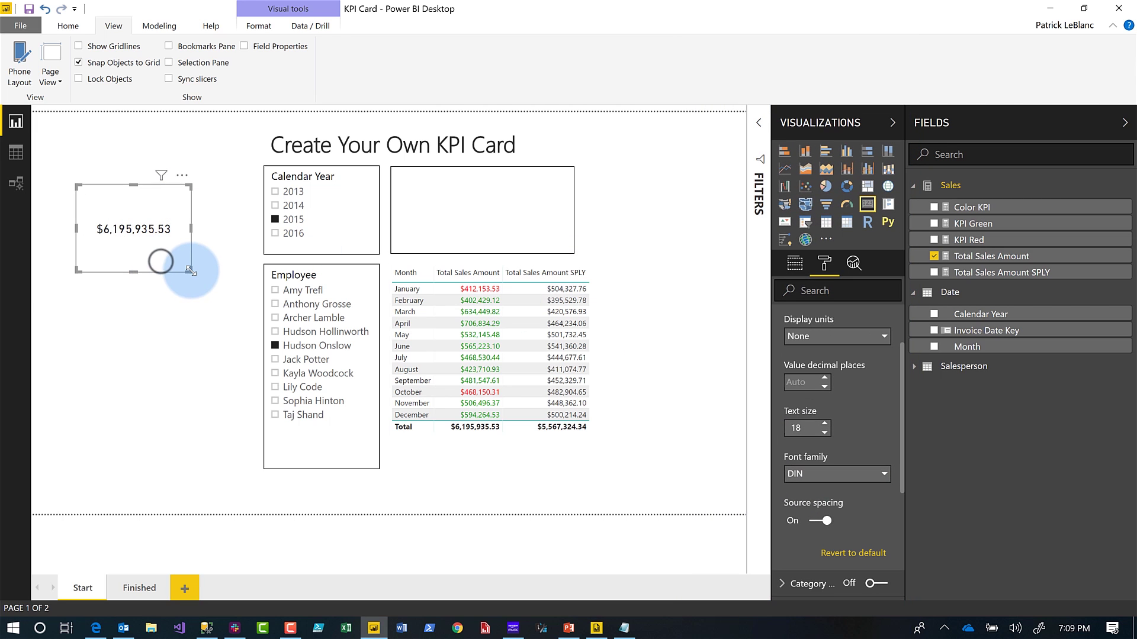
pyautogui.moveTo(190, 271); pyautogui.dragTo(186, 219)
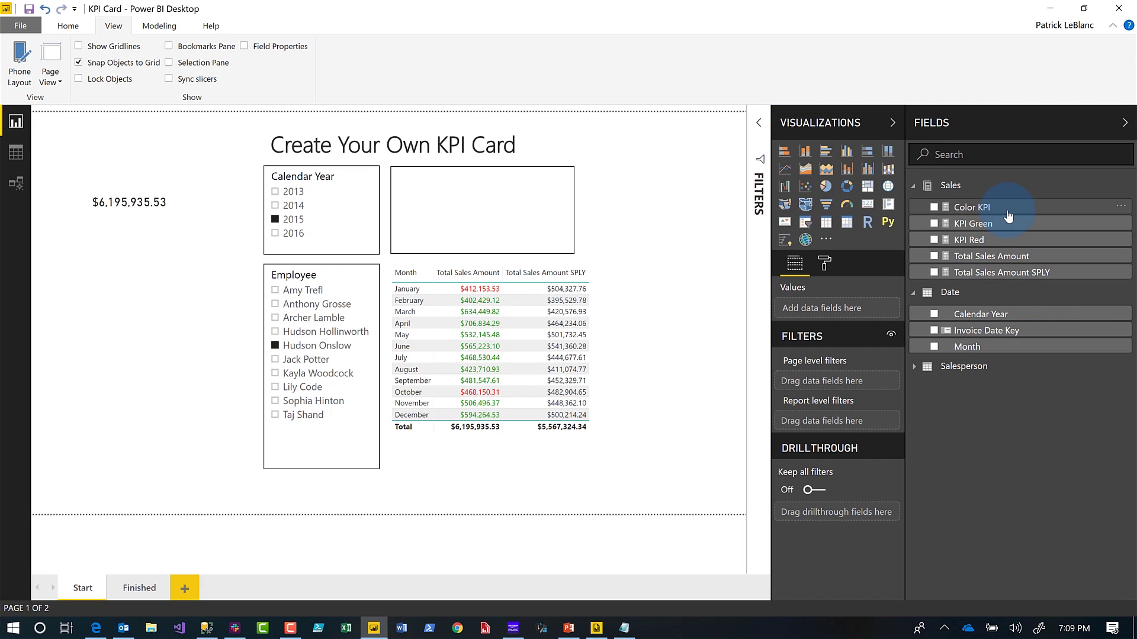
# Review the Color KPI, KPI Green and KPI Red formulas, ending on KPI Red's IF below-last-year test
pyautogui.click(1006, 211)
pyautogui.click(1002, 223)
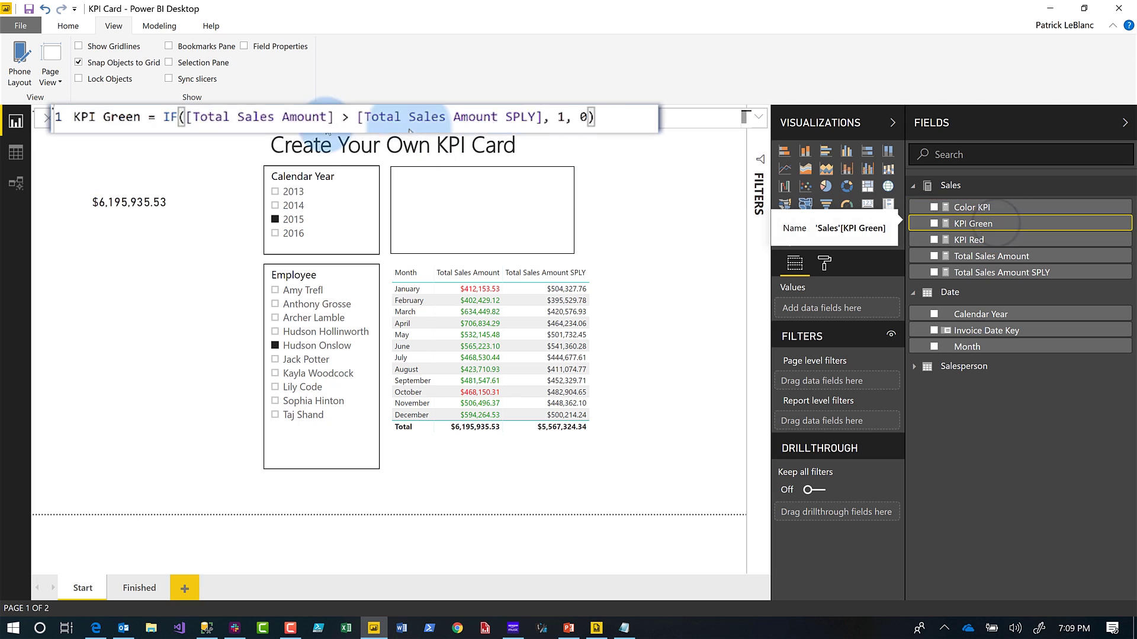
pyautogui.click(177, 127)
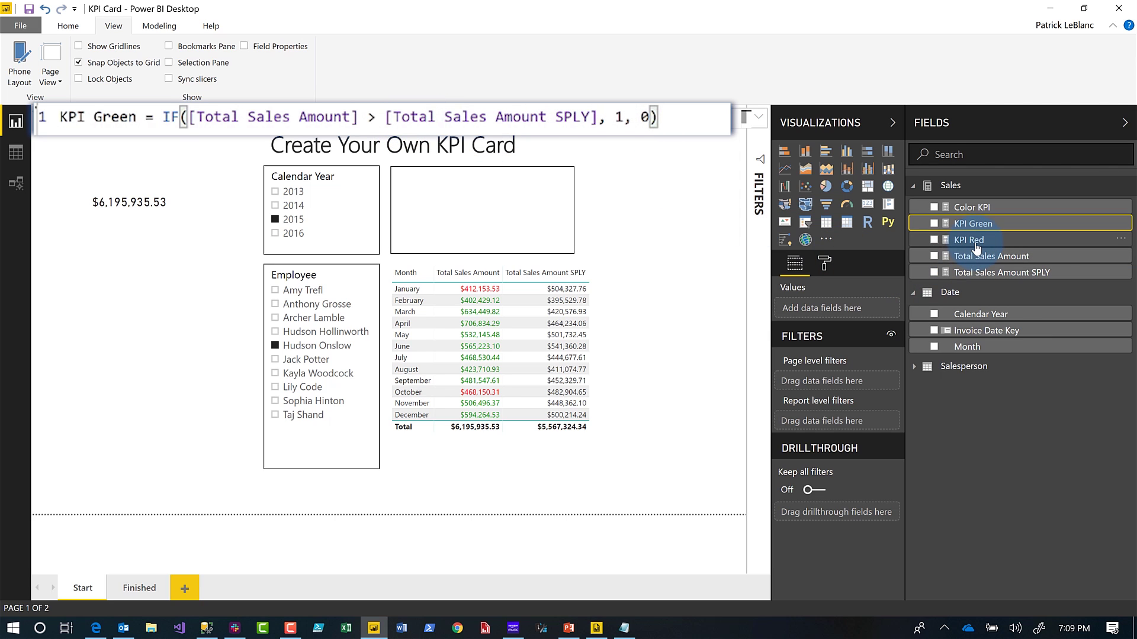
pyautogui.click(974, 241)
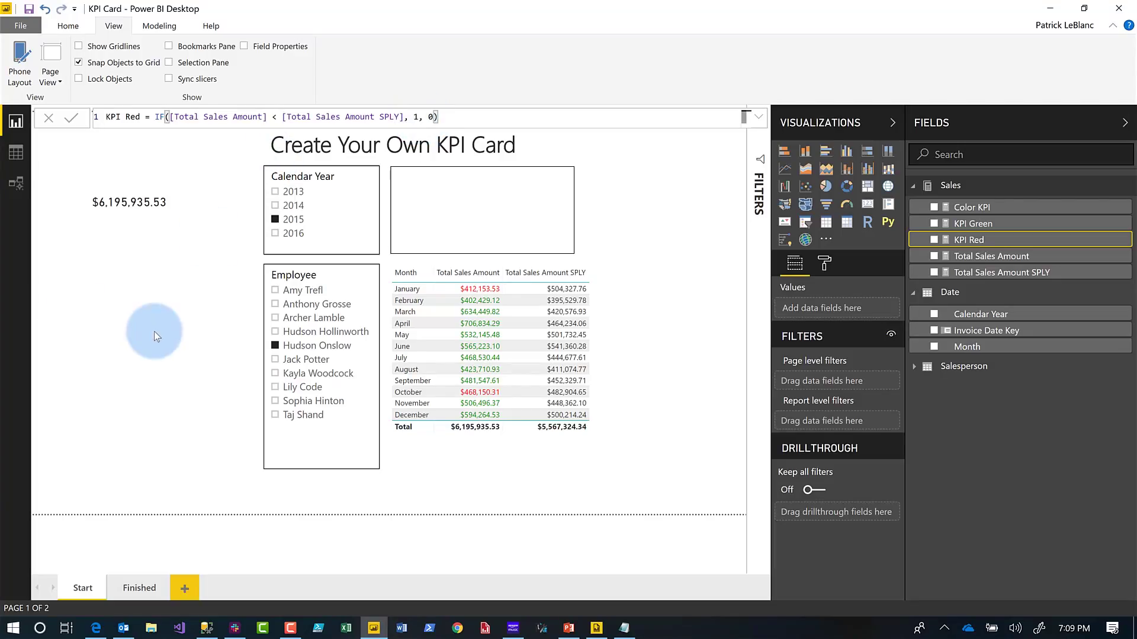
# Add a pie chart with KPI Green and KPI Red as its values
pyautogui.click(154, 331)
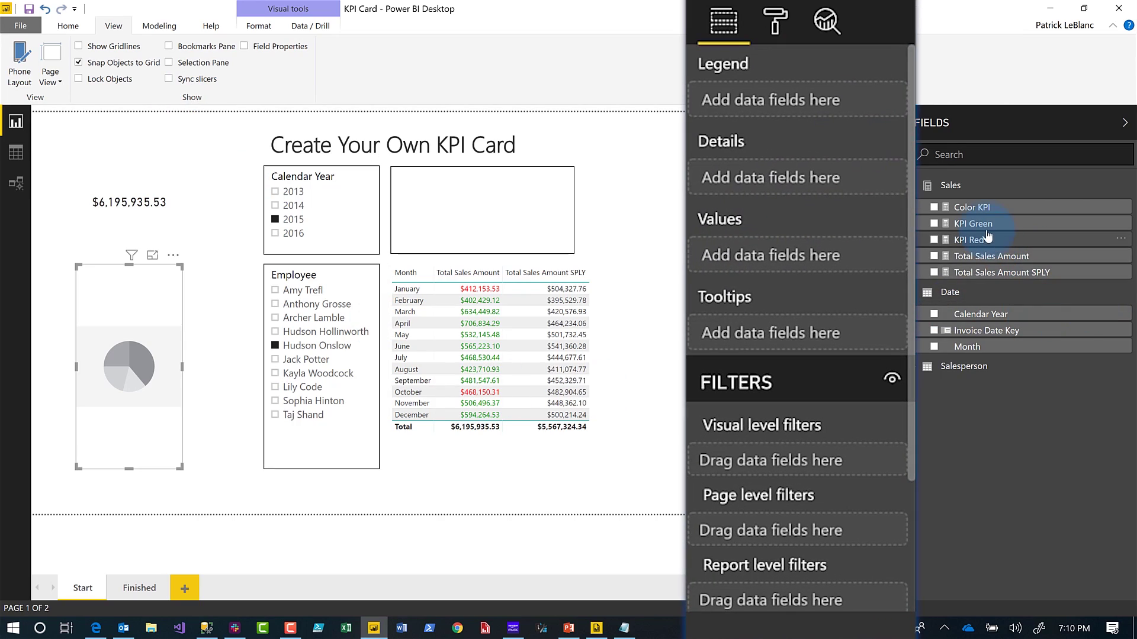
pyautogui.moveTo(974, 224); pyautogui.dragTo(794, 259)
pyautogui.moveTo(902, 155); pyautogui.dragTo(806, 292)
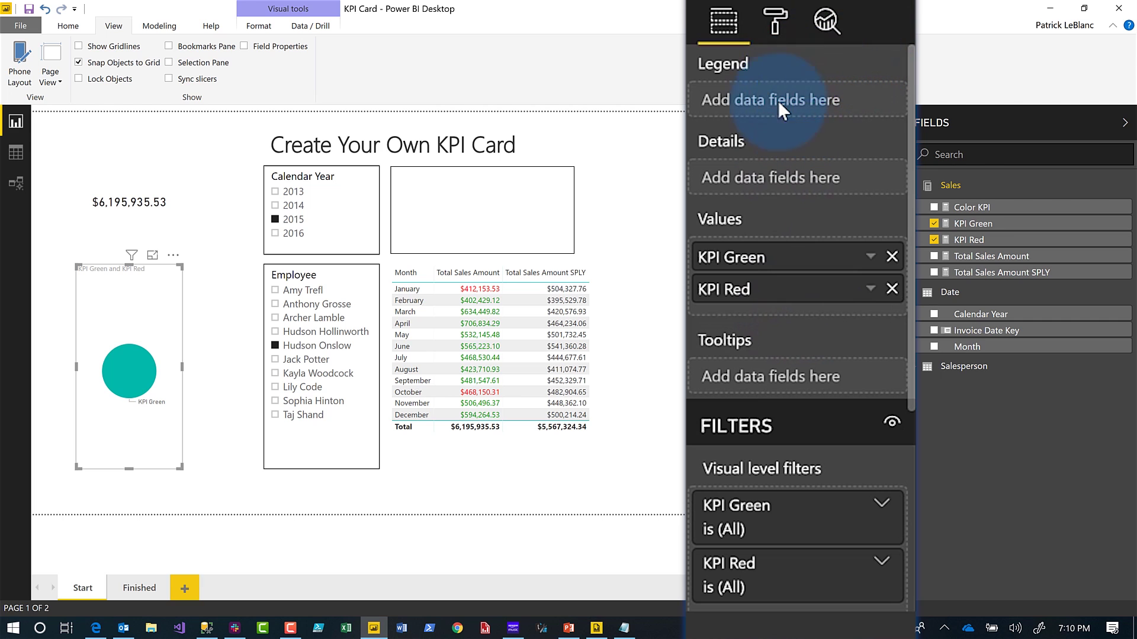
# Turn off the pie's detail labels and title, and colour KPI Green green
pyautogui.click(773, 30)
pyautogui.click(871, 211)
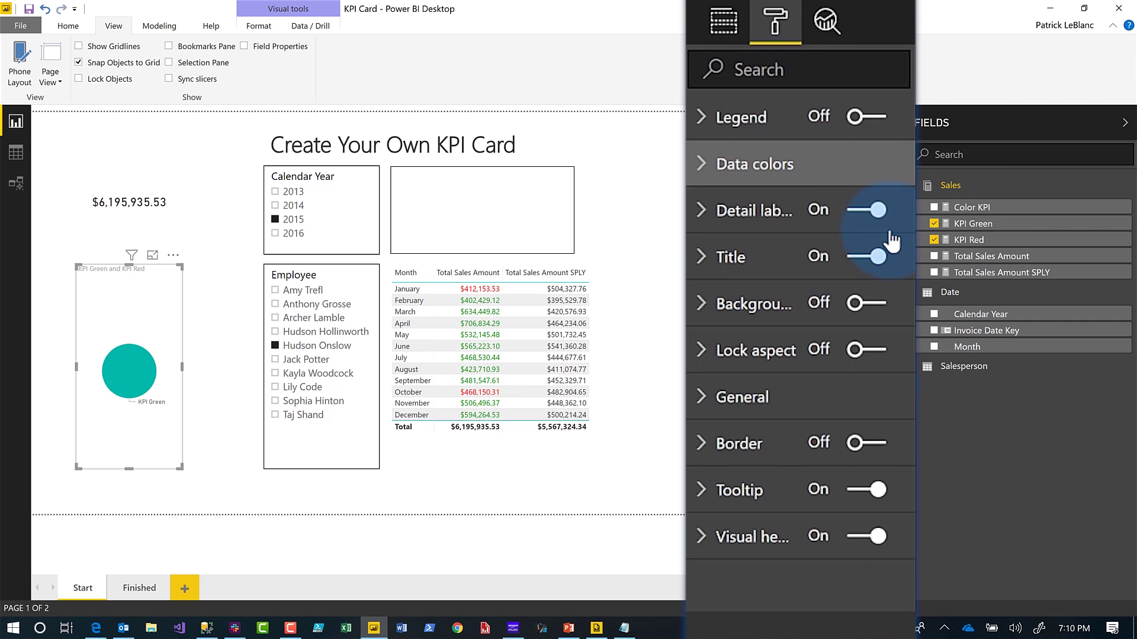
pyautogui.click(853, 213)
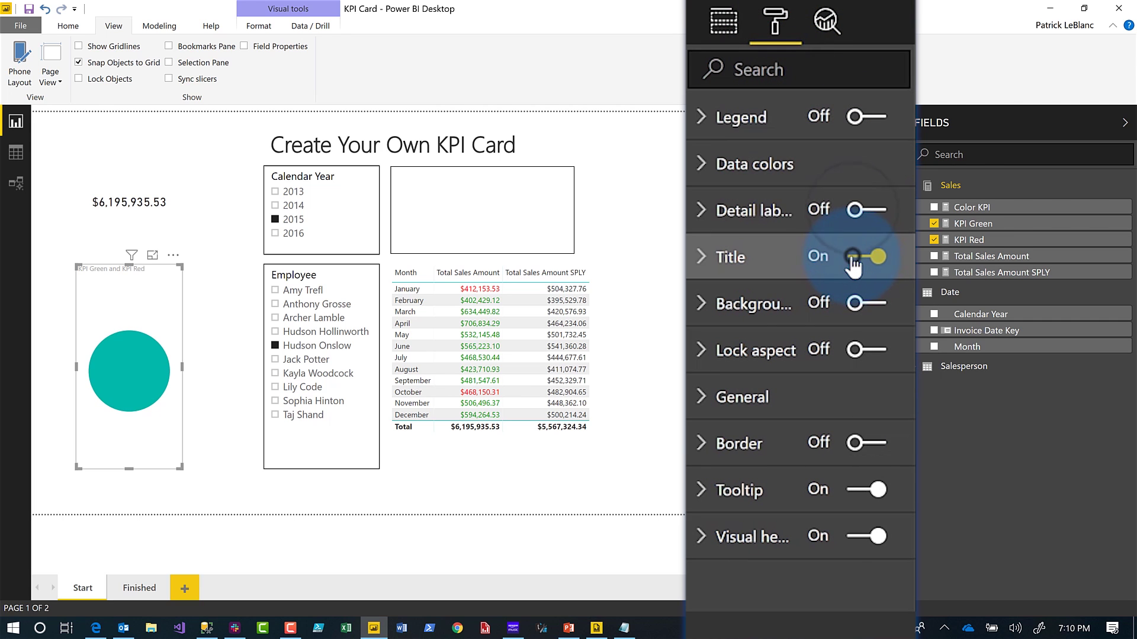
pyautogui.click(853, 261)
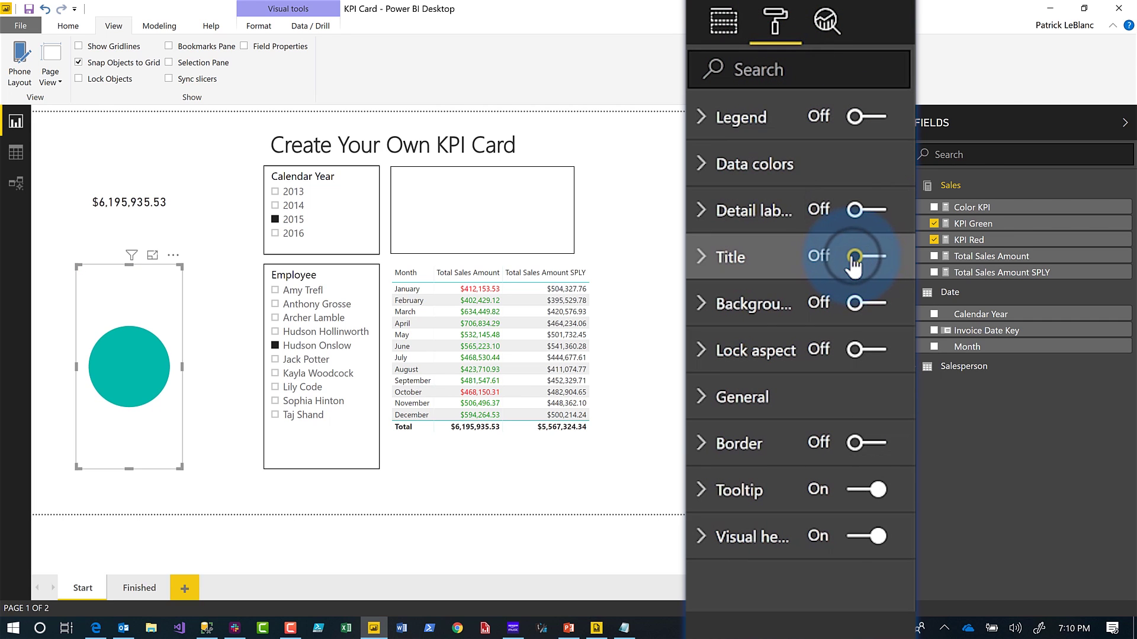
pyautogui.click(705, 181)
pyautogui.click(750, 256)
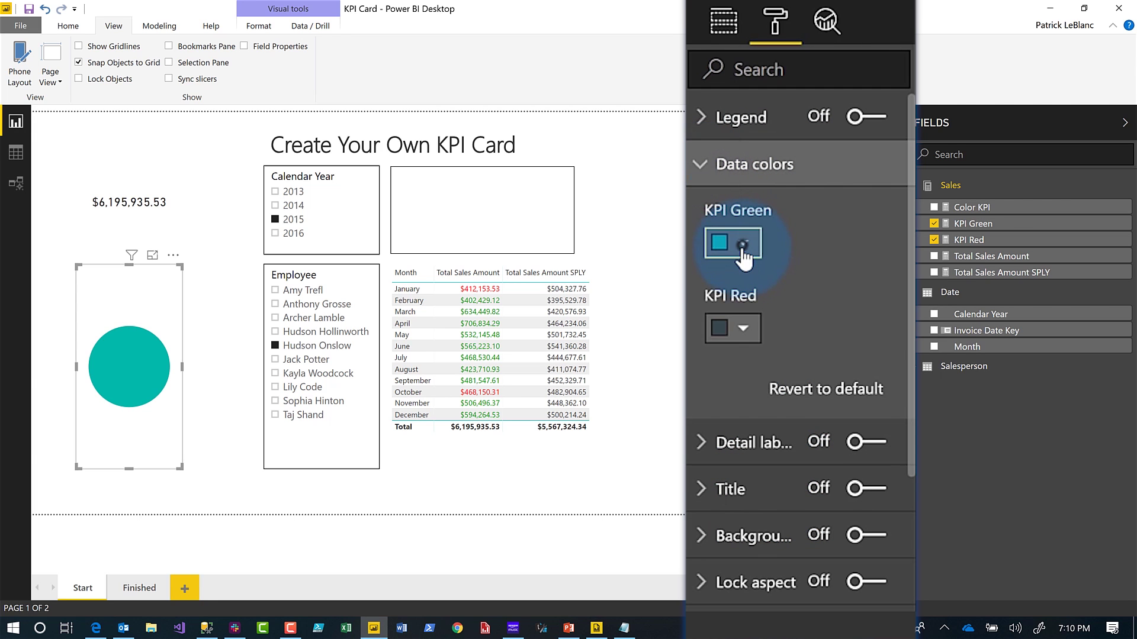
pyautogui.click(765, 448)
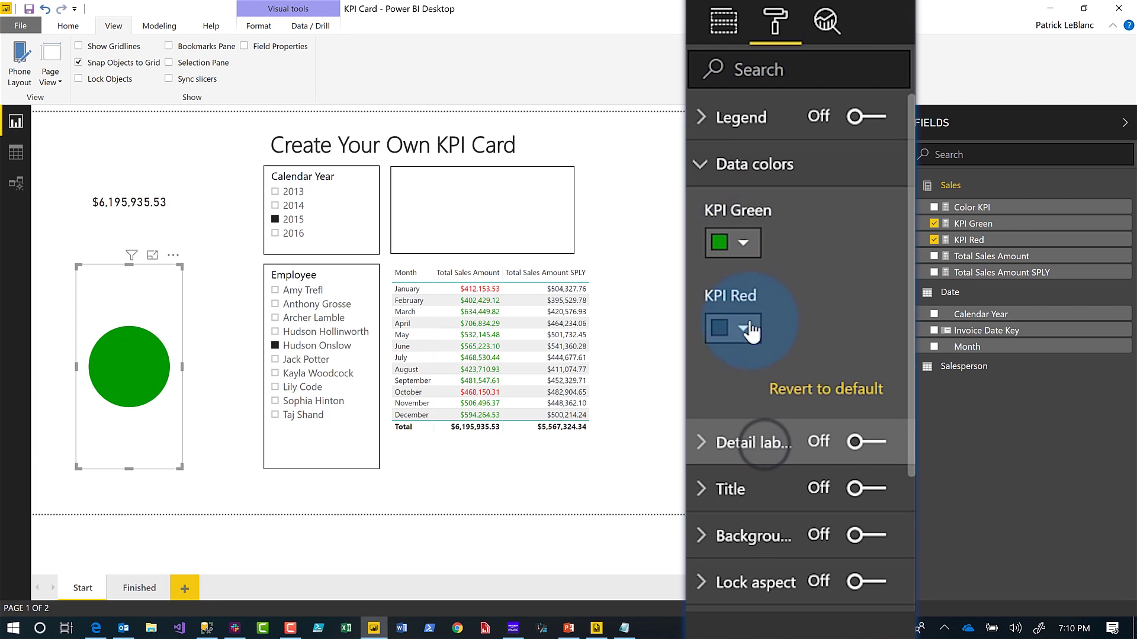
pyautogui.click(737, 330)
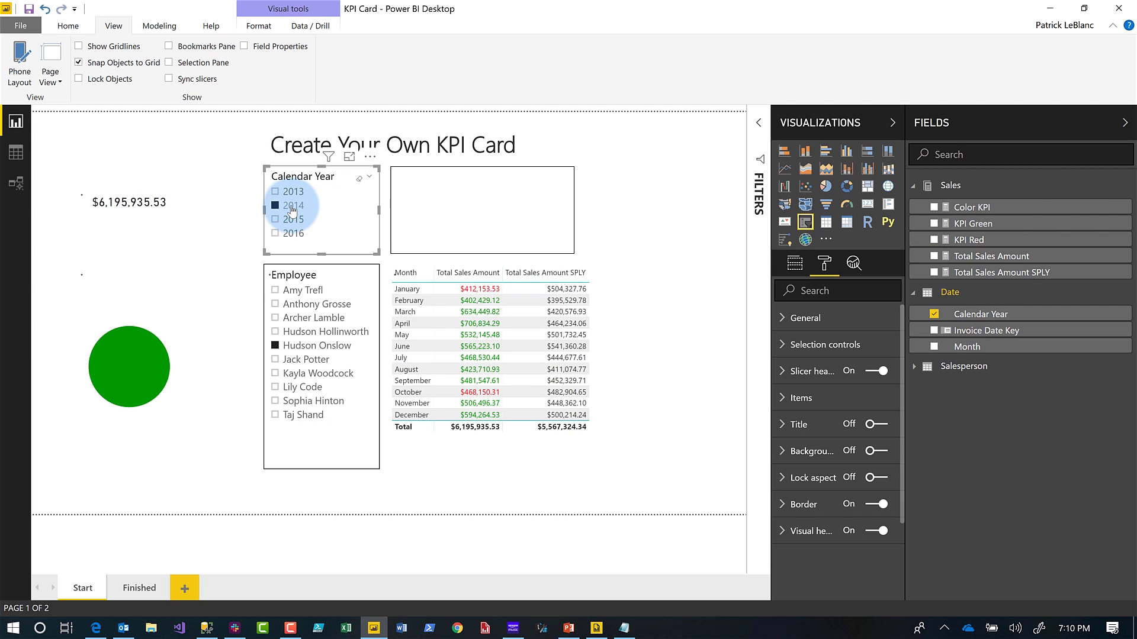
# Filter Calendar Year to 2014 so the circle turns red, and shrink it to a small dot
pyautogui.click(187, 353)
pyautogui.moveTo(158, 386)
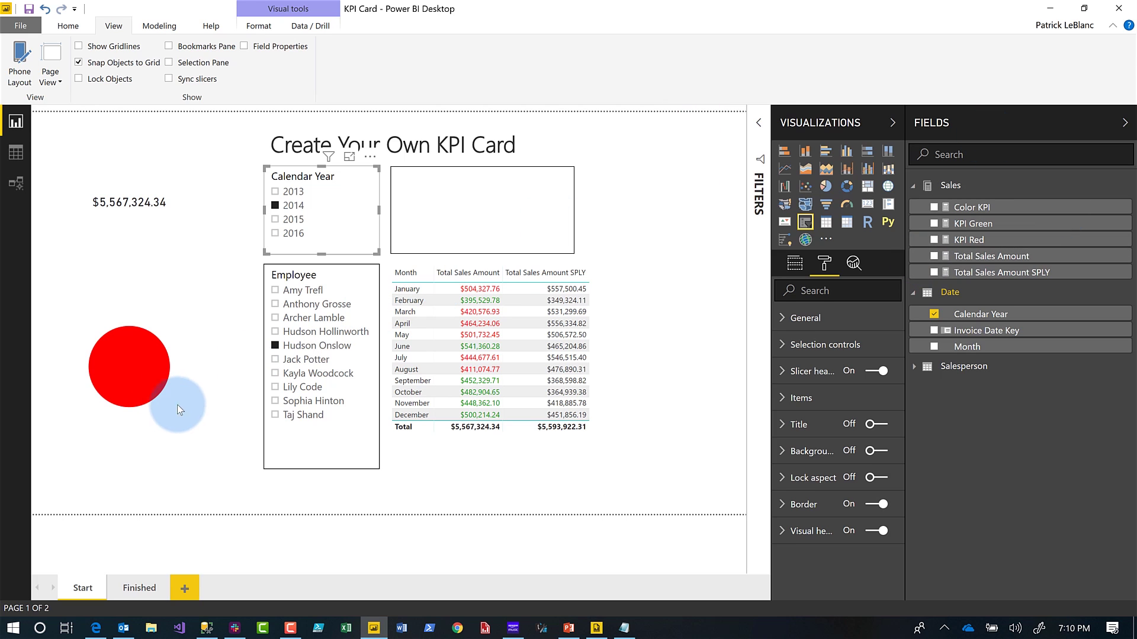
pyautogui.click(165, 418)
pyautogui.moveTo(182, 468); pyautogui.dragTo(182, 467)
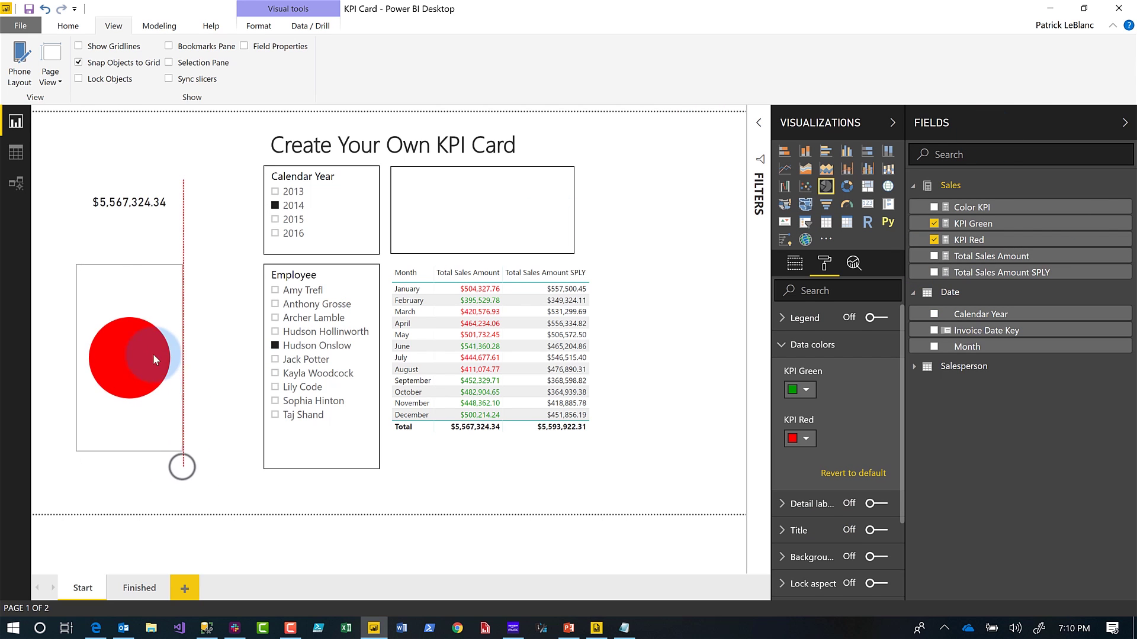
pyautogui.moveTo(154, 358); pyautogui.dragTo(116, 287)
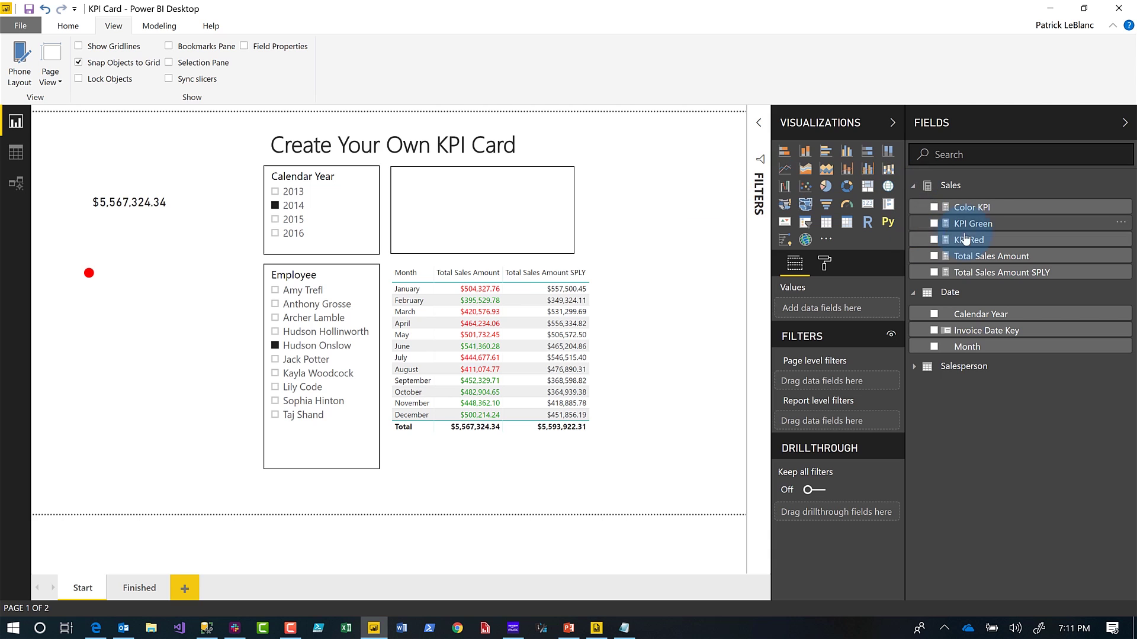
pyautogui.click(974, 213)
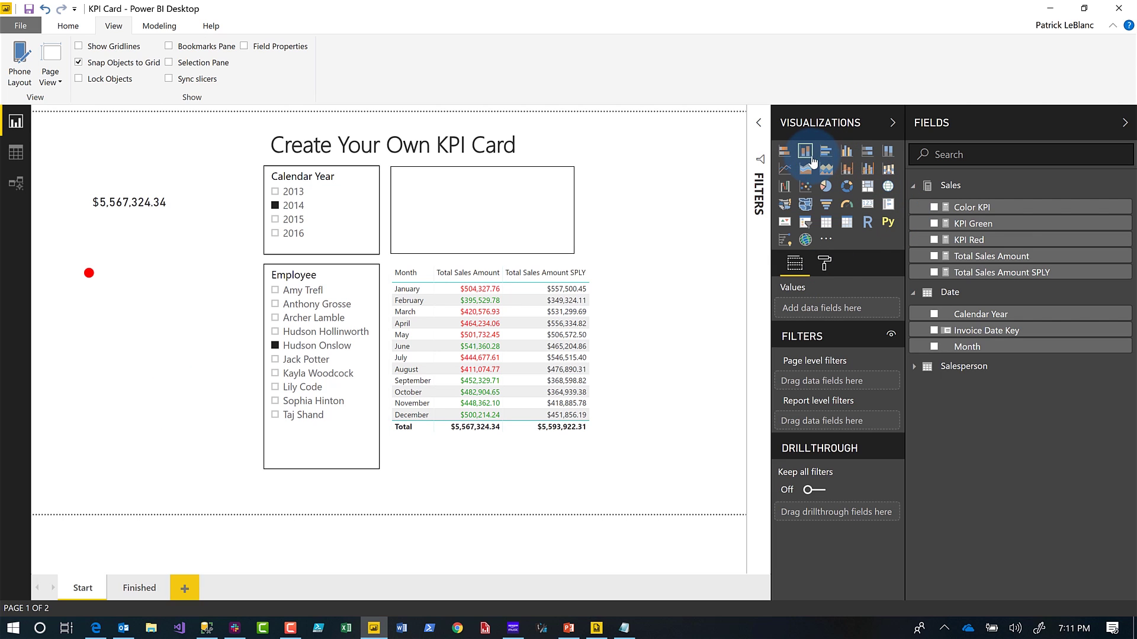
# Add an enlarged column chart of Total Sales Amount by Month
pyautogui.click(805, 154)
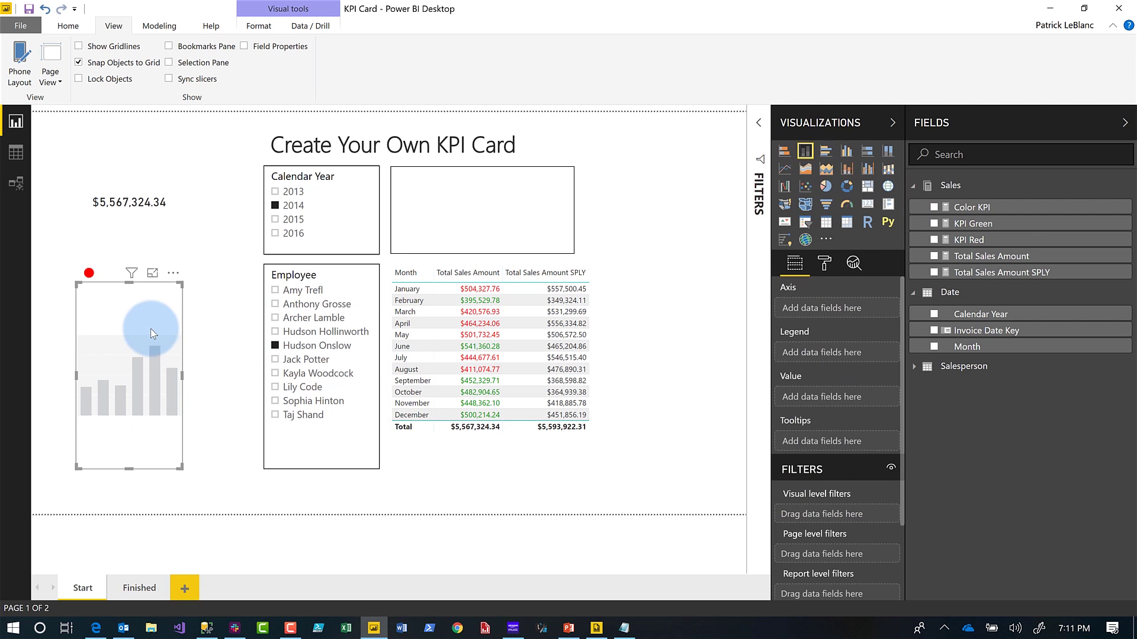
pyautogui.moveTo(182, 468); pyautogui.dragTo(225, 413)
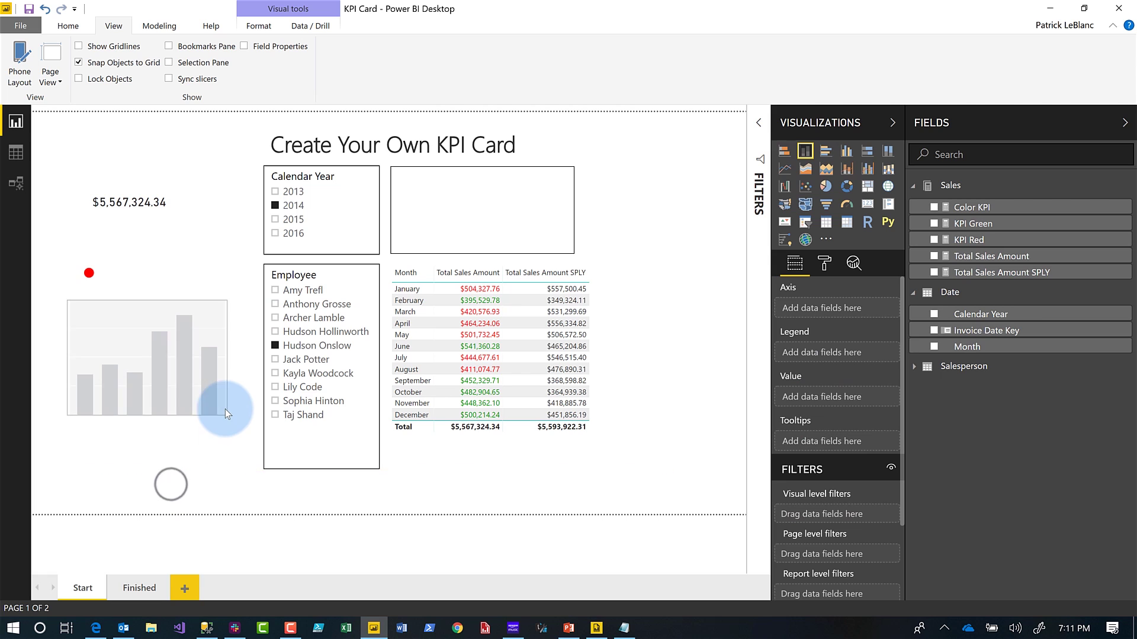
pyautogui.click(934, 348)
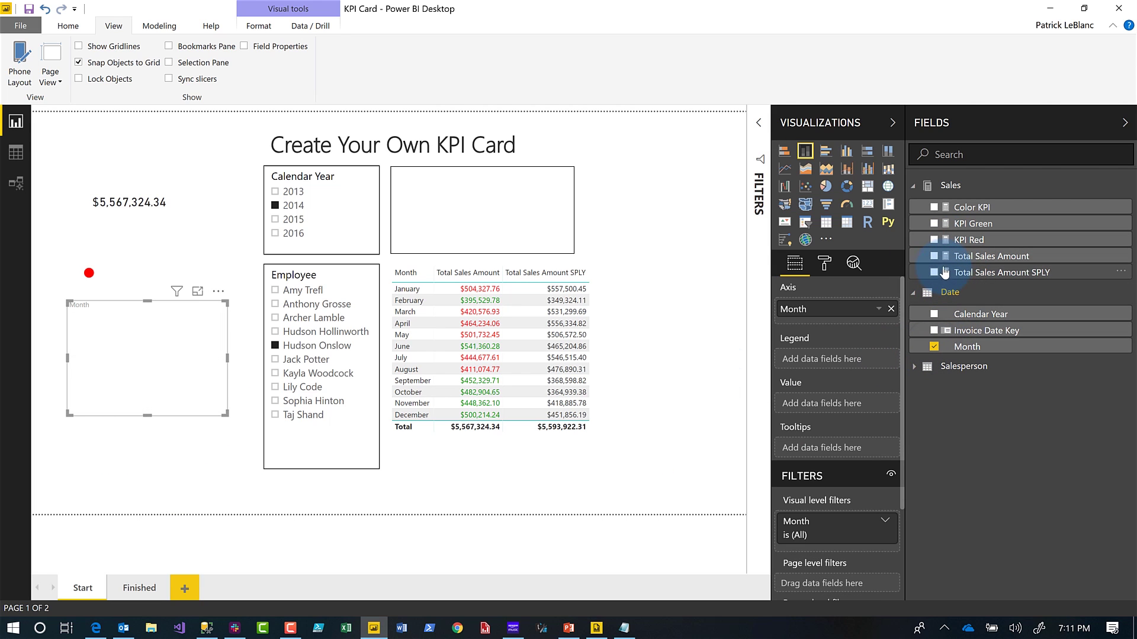
pyautogui.click(934, 258)
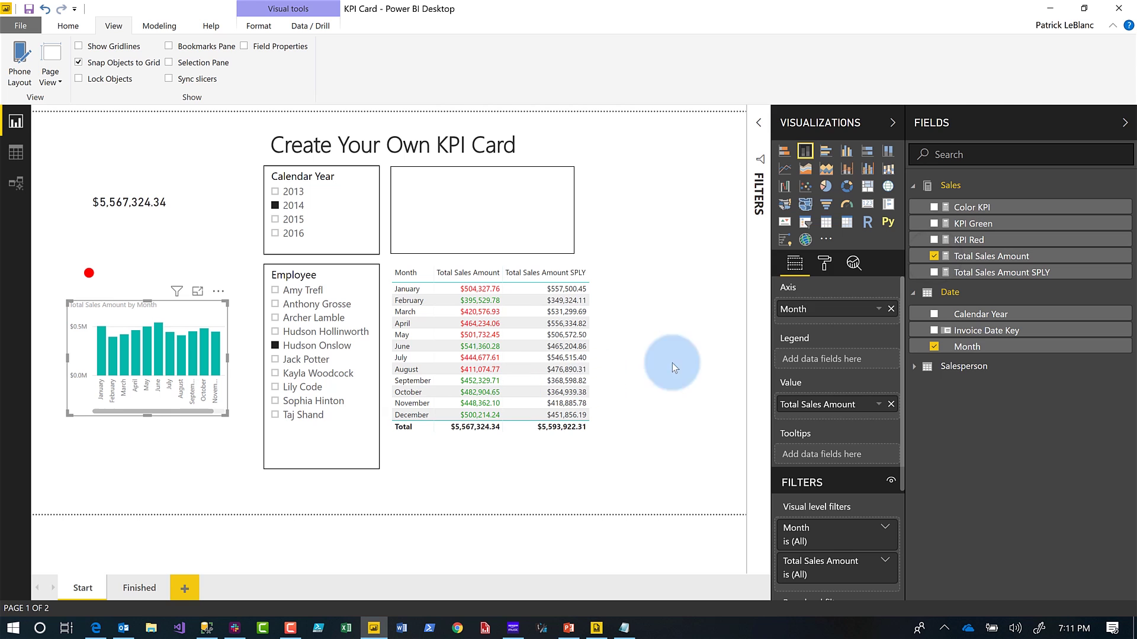
# Turn off the column chart's X axis, Y axis and title
pyautogui.click(822, 265)
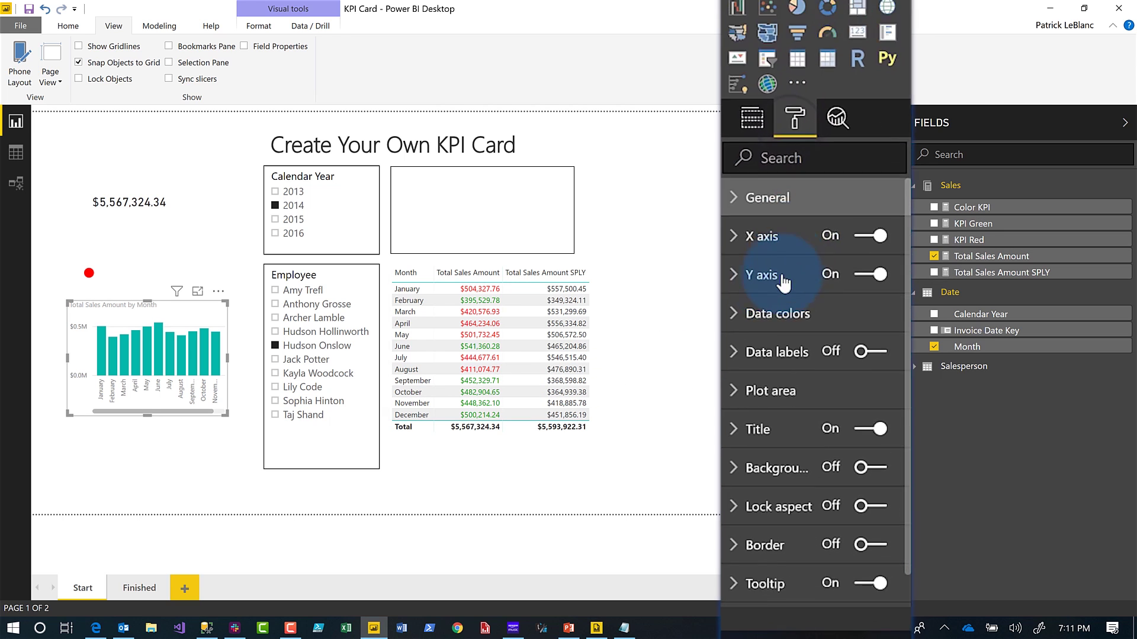
pyautogui.click(848, 165)
pyautogui.click(865, 211)
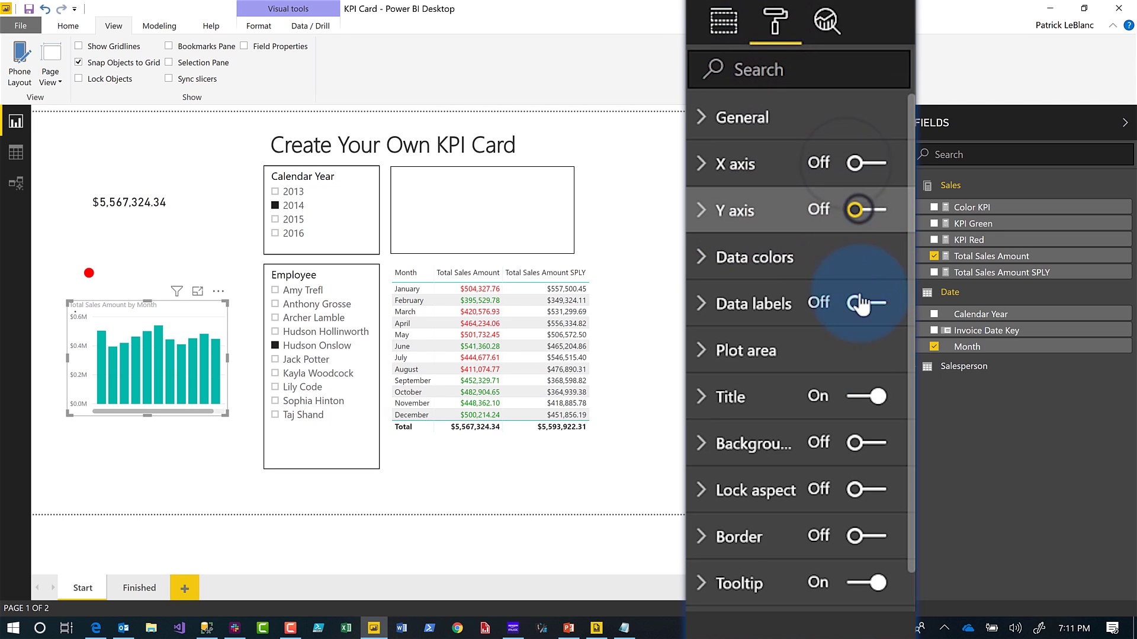
pyautogui.click(865, 396)
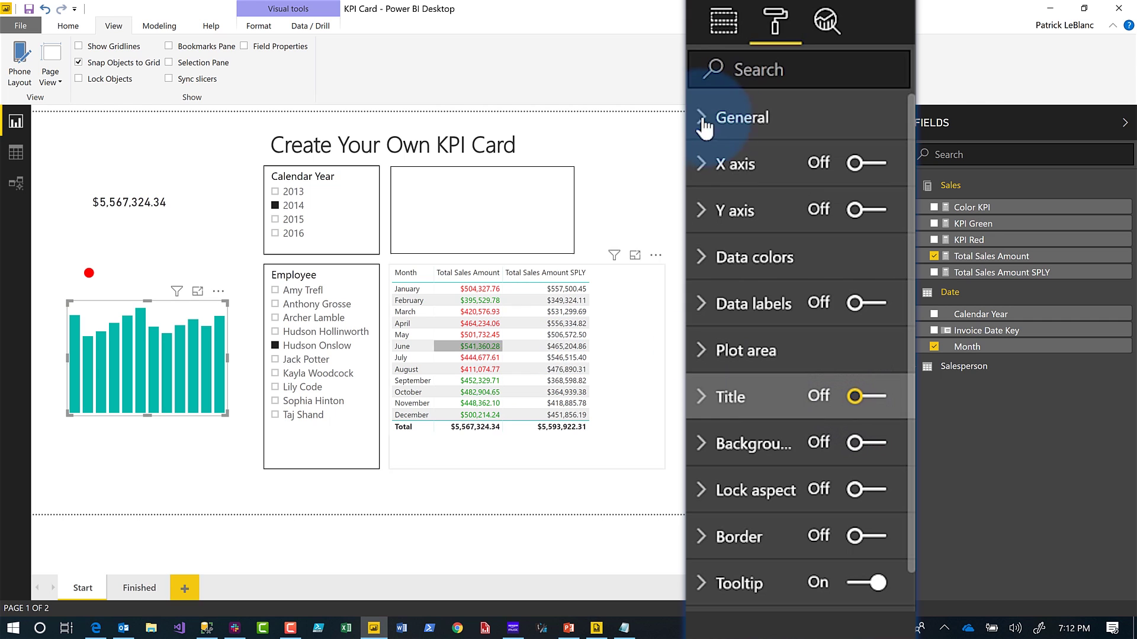
pyautogui.click(704, 259)
# Set the bar data colours to format by field value, based on Sales > Color KPI
pyautogui.click(802, 373)
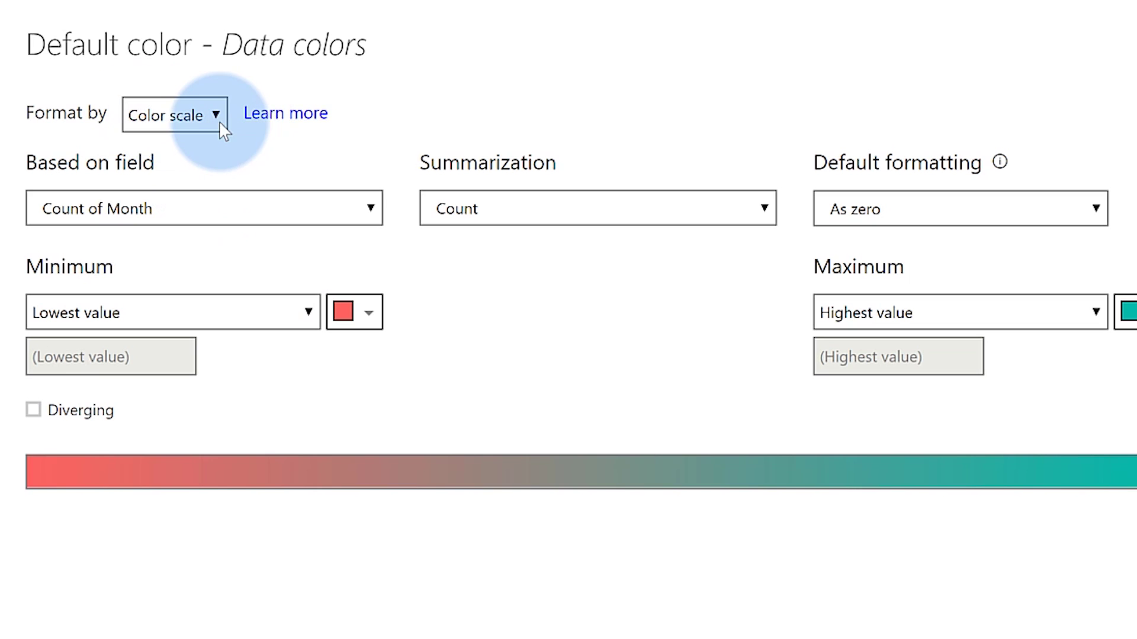
pyautogui.click(214, 121)
pyautogui.click(187, 83)
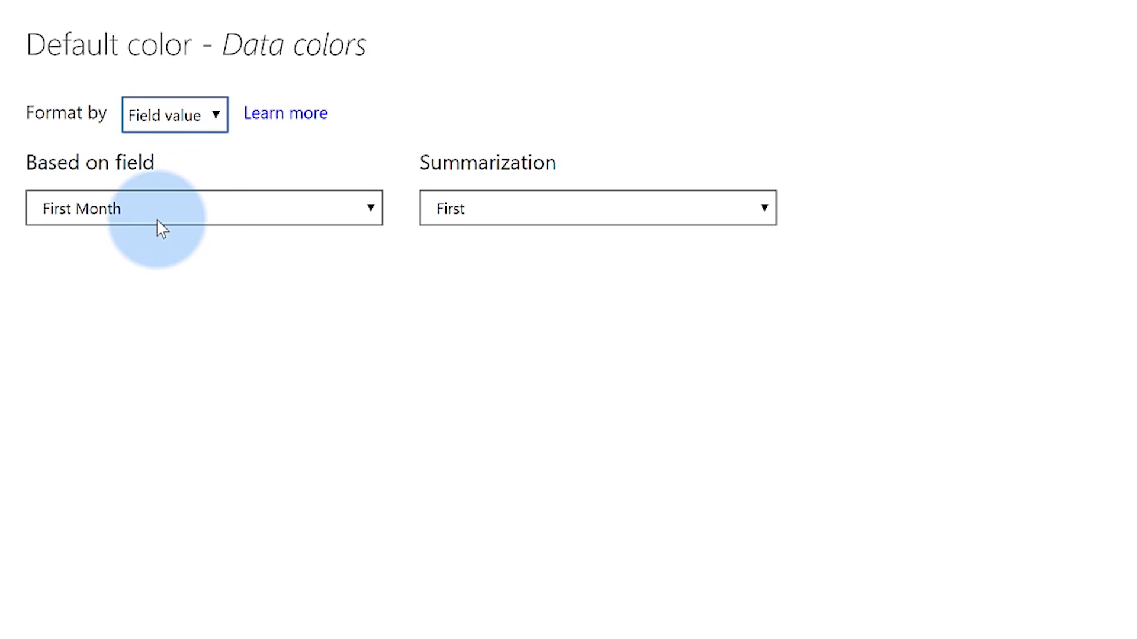
pyautogui.click(250, 215)
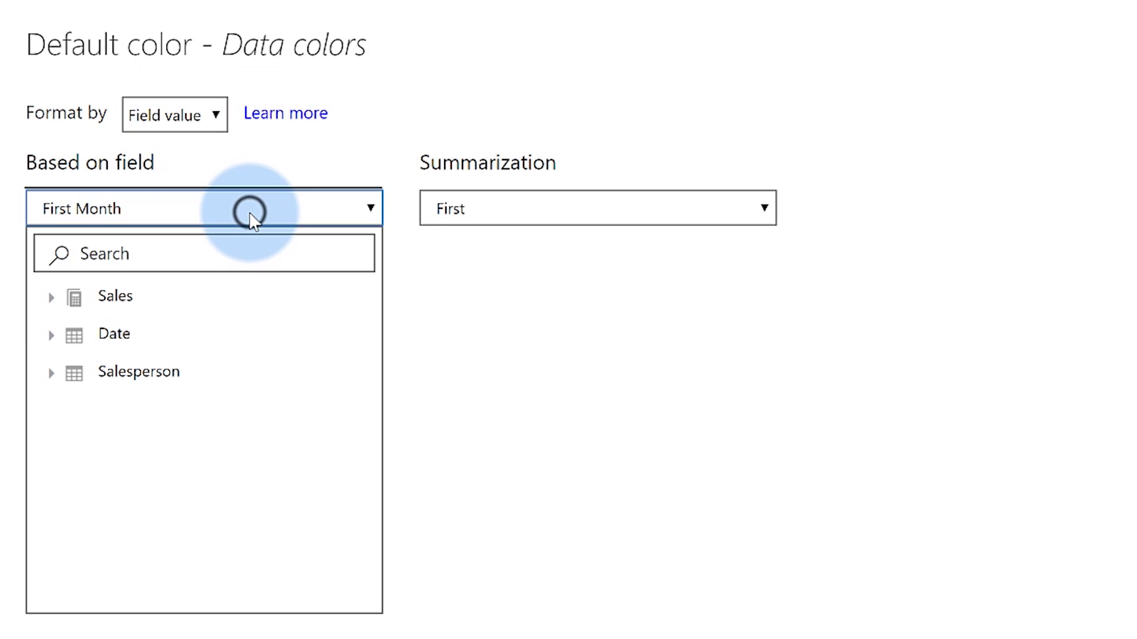
pyautogui.click(51, 301)
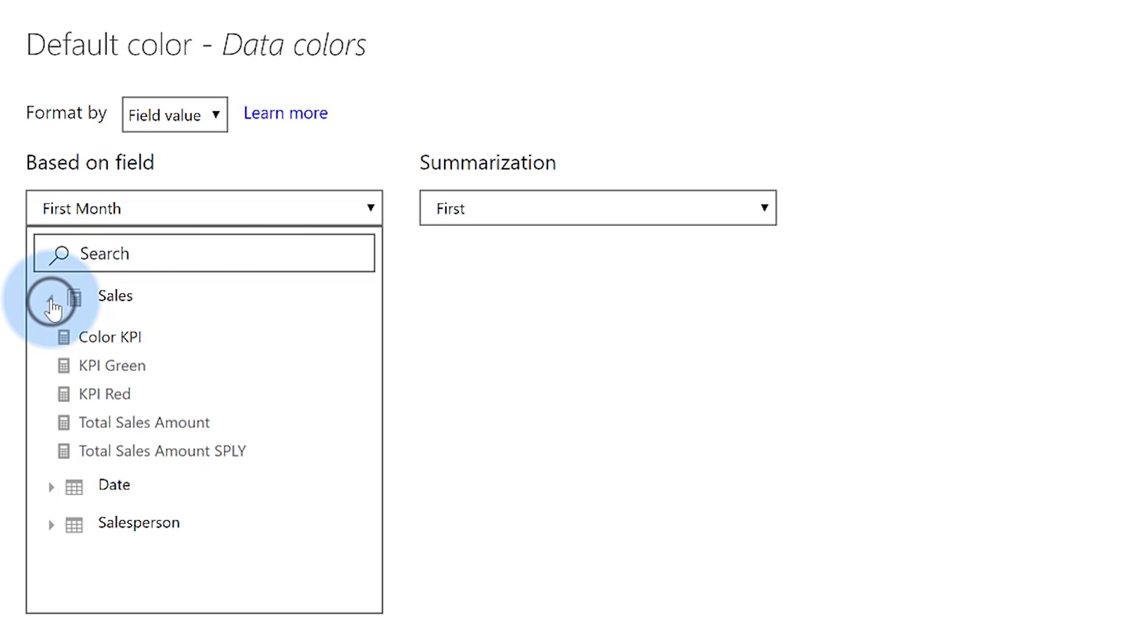
pyautogui.click(89, 336)
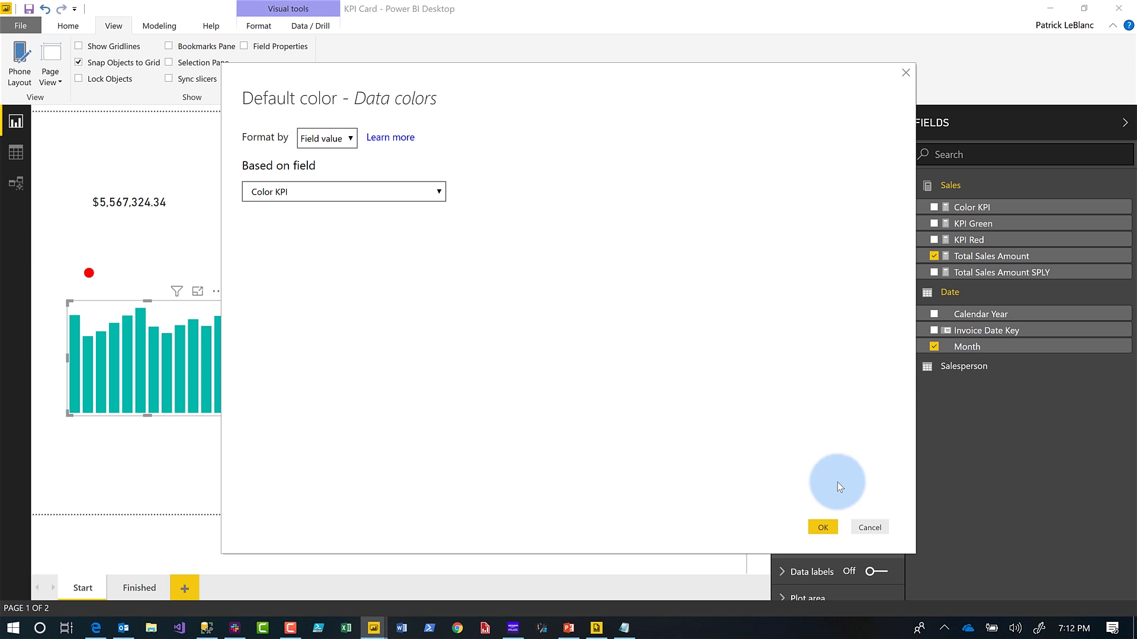
pyautogui.click(821, 527)
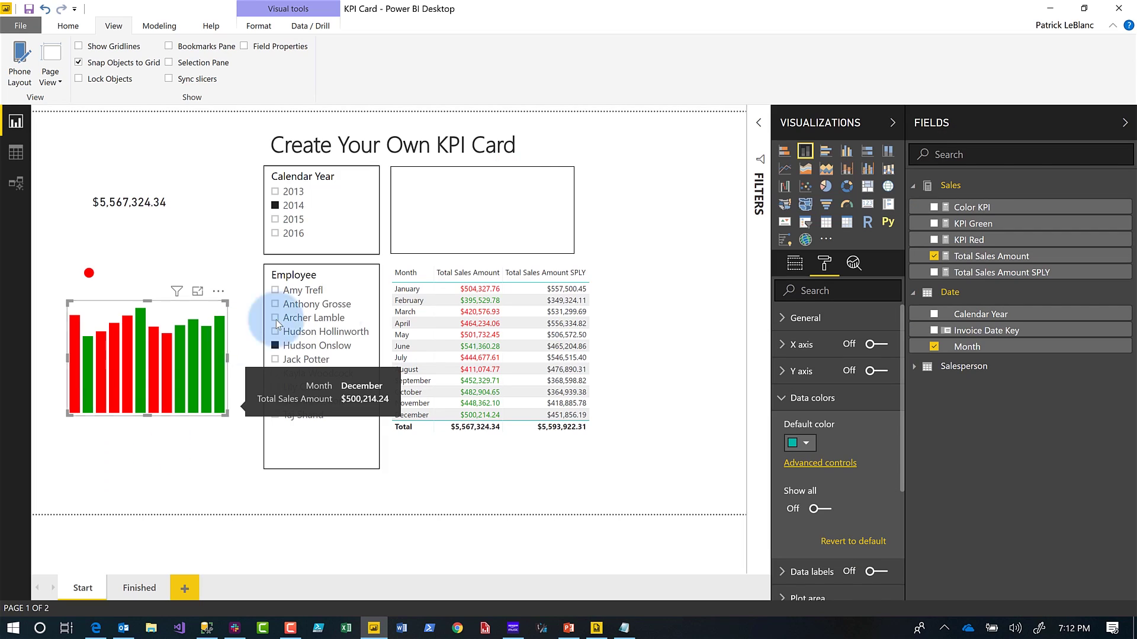
# Make the monthly bar chart wider and much shorter, and move it into the bordered box
pyautogui.click(541, 184)
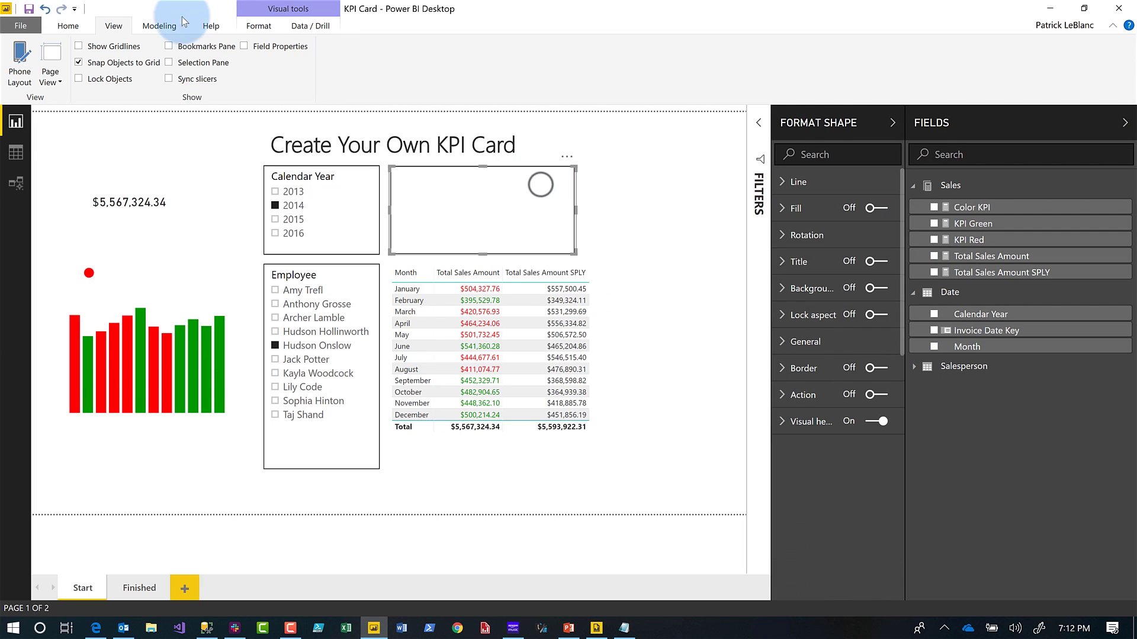
pyautogui.click(76, 28)
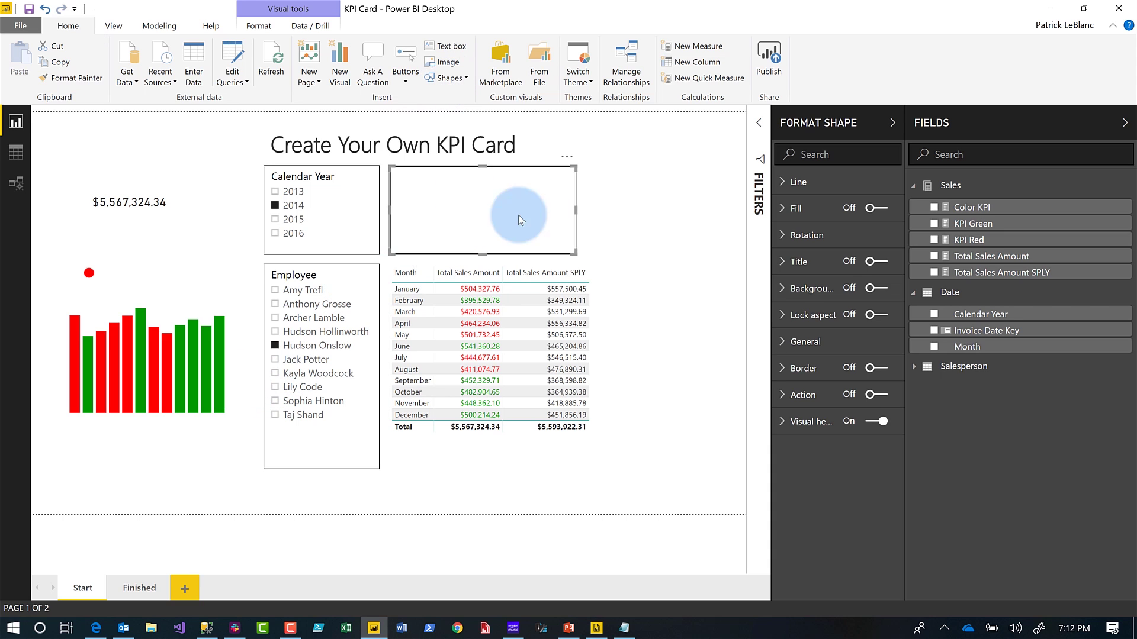
pyautogui.click(225, 413)
pyautogui.moveTo(227, 360); pyautogui.dragTo(200, 312)
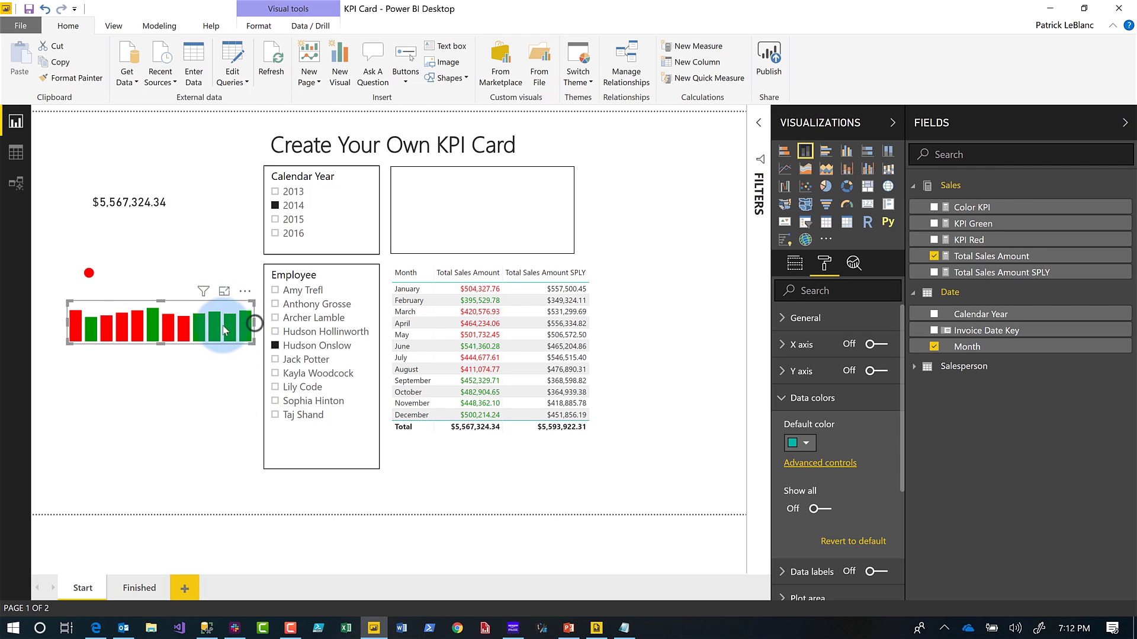
pyautogui.moveTo(171, 309); pyautogui.dragTo(512, 218)
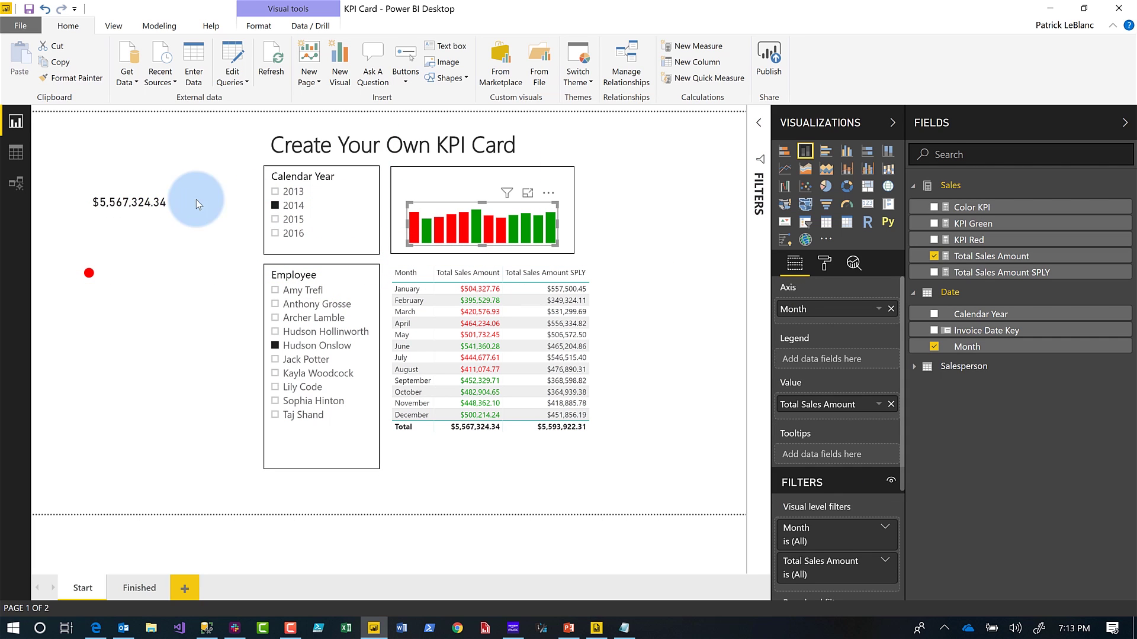
# Move the sales total card above the bars and the red dot into the box
pyautogui.moveTo(146, 194); pyautogui.dragTo(515, 182)
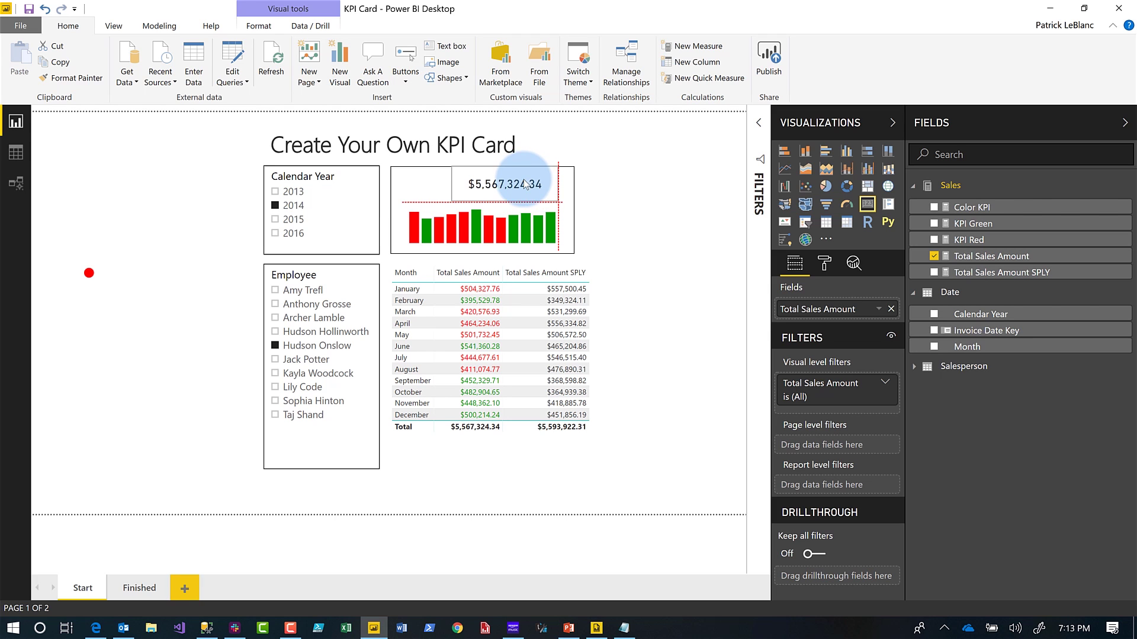
pyautogui.moveTo(524, 184); pyautogui.dragTo(523, 184)
pyautogui.click(91, 273)
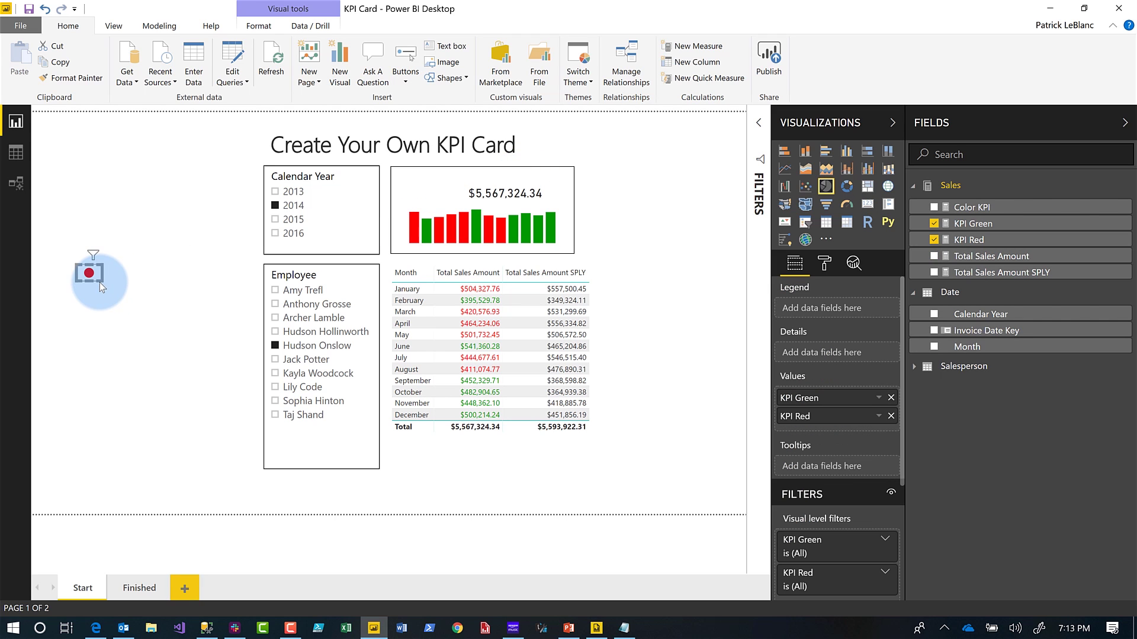
pyautogui.click(102, 287)
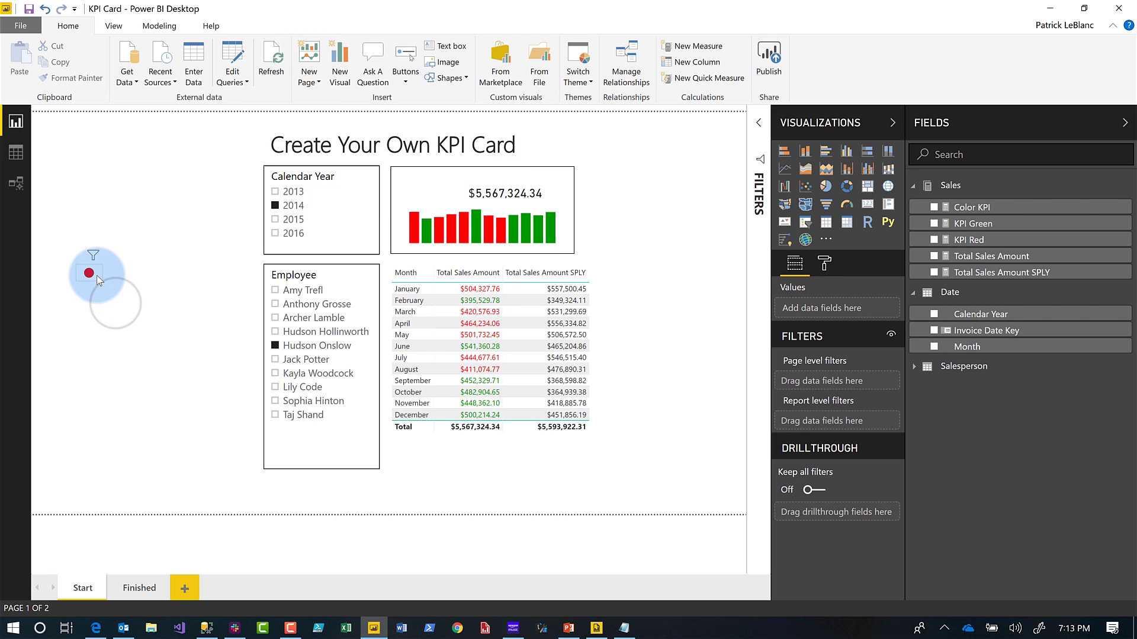
pyautogui.moveTo(97, 280); pyautogui.dragTo(449, 199)
# Place the dot left of the sales total, clear the employee filter, and filter the year to 2016
pyautogui.click(706, 387)
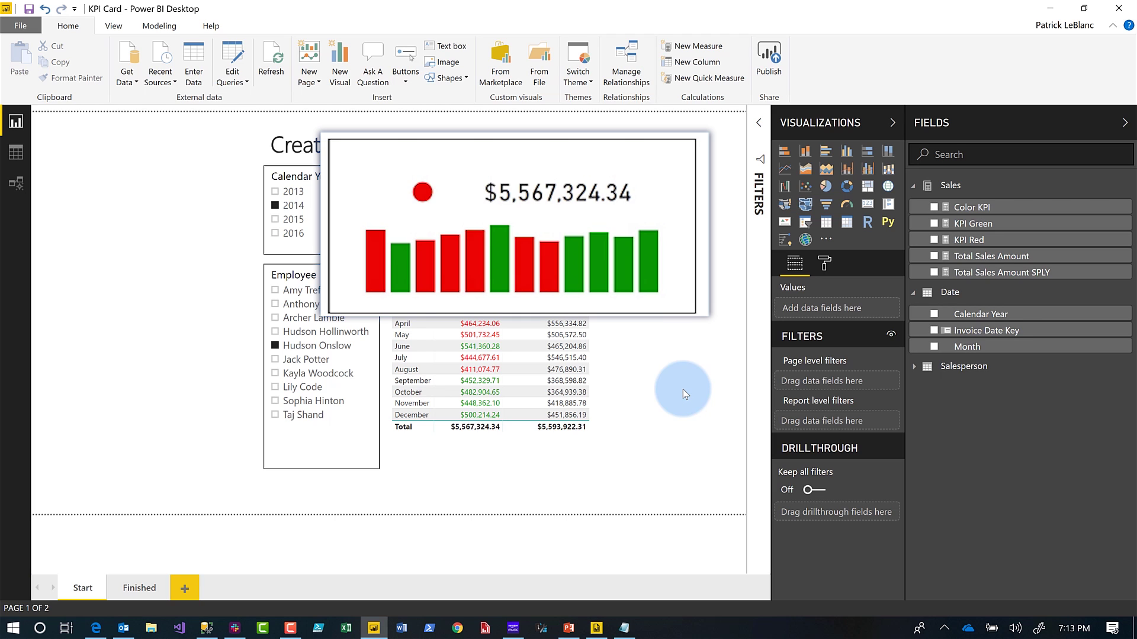
pyautogui.click(313, 346)
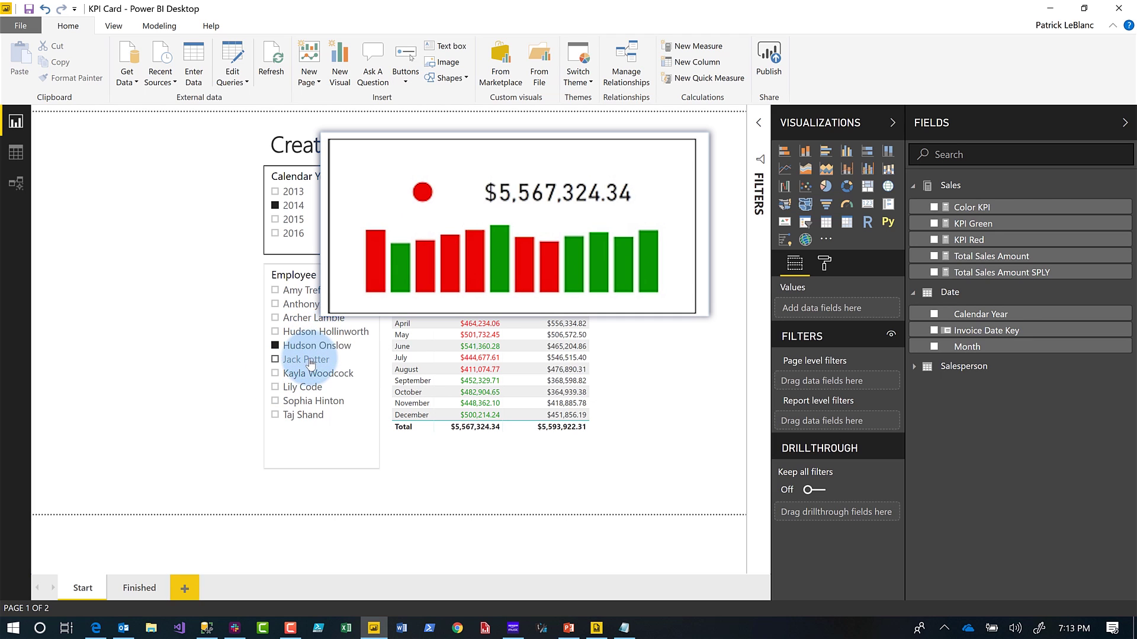
pyautogui.click(309, 361)
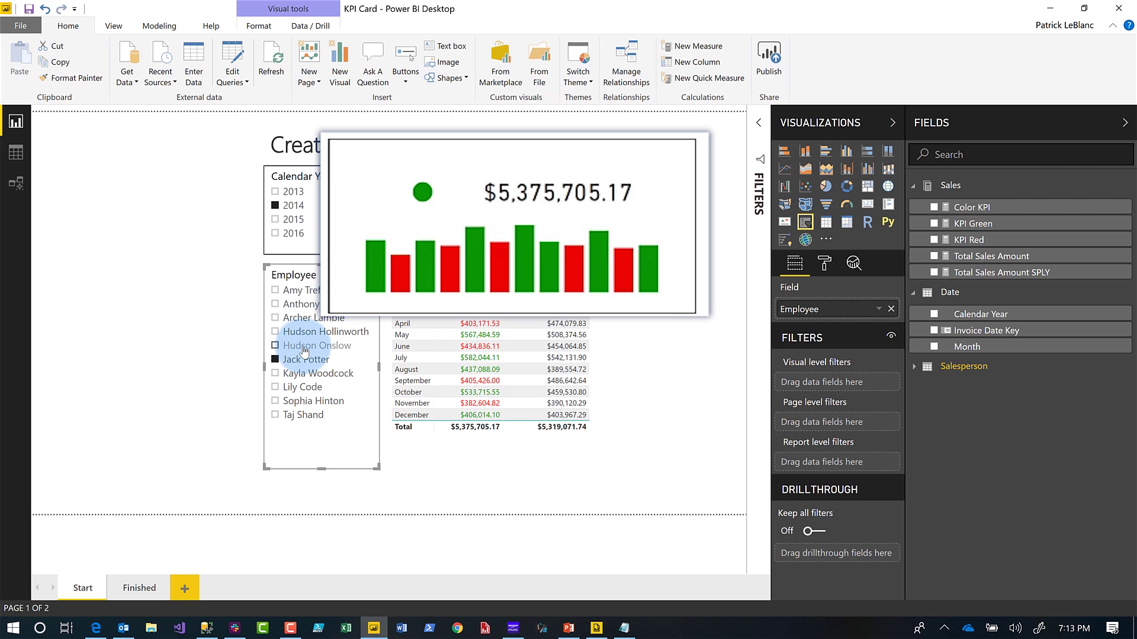
pyautogui.click(303, 347)
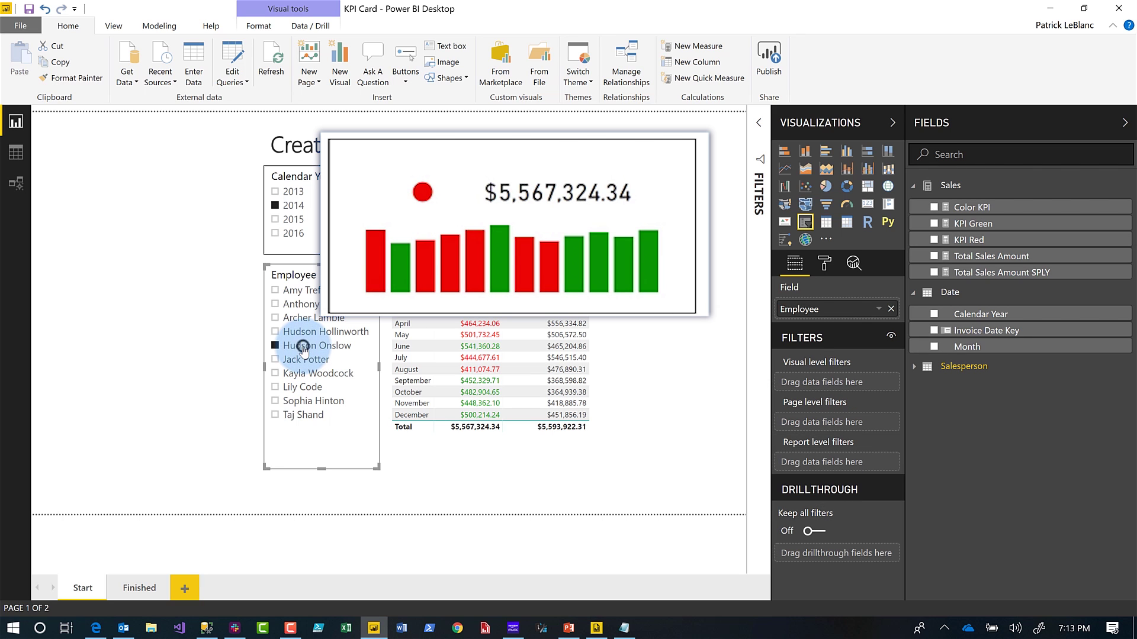
pyautogui.click(303, 347)
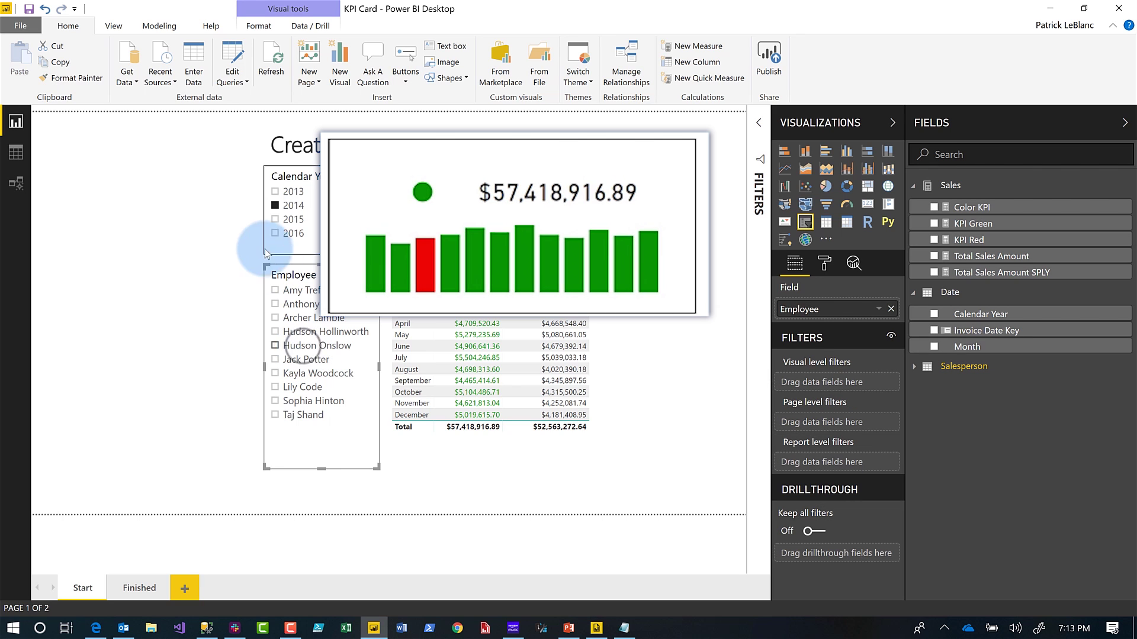
pyautogui.click(292, 219)
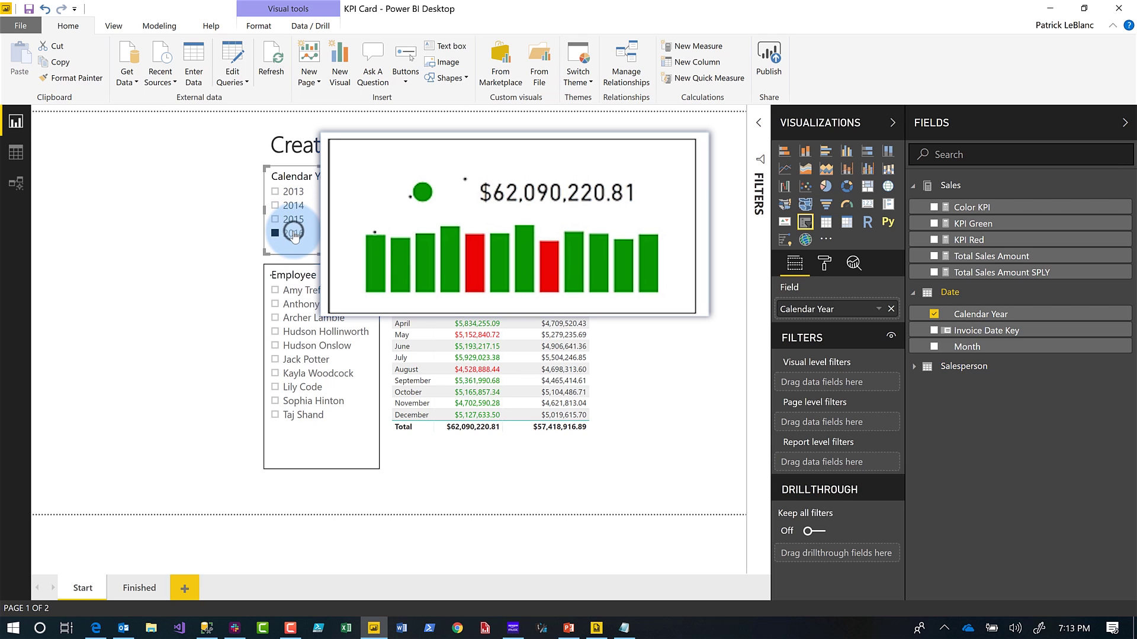